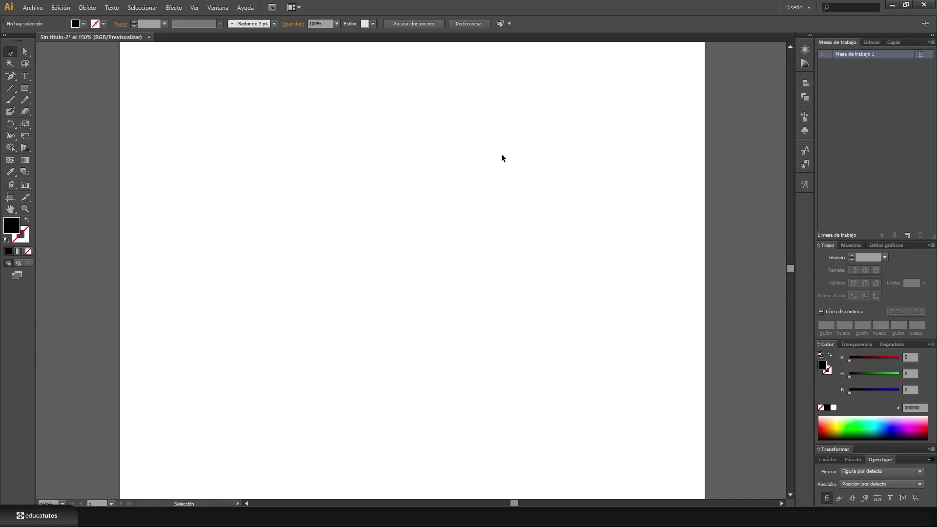
Draw a black square and delete its bottom-right anchor to make a right triangle
click(24, 88)
drag(287, 116, 446, 285)
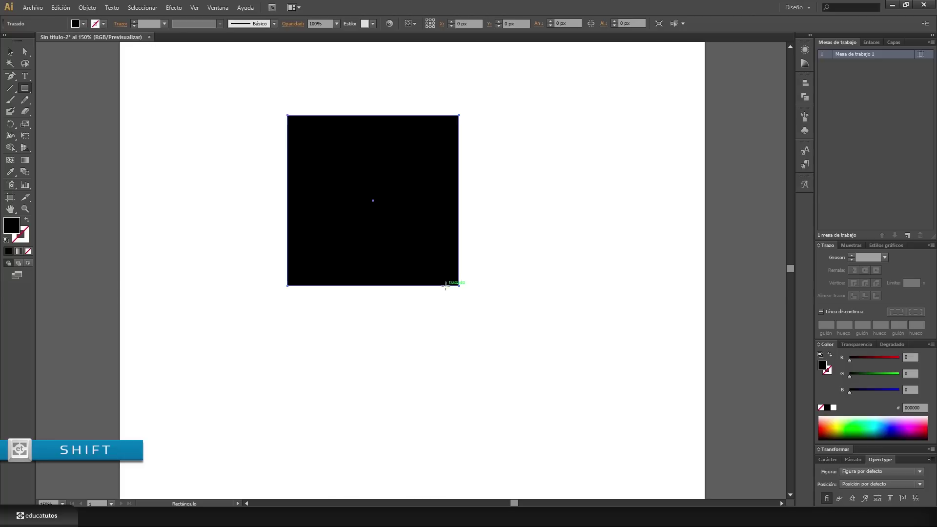
click(10, 76)
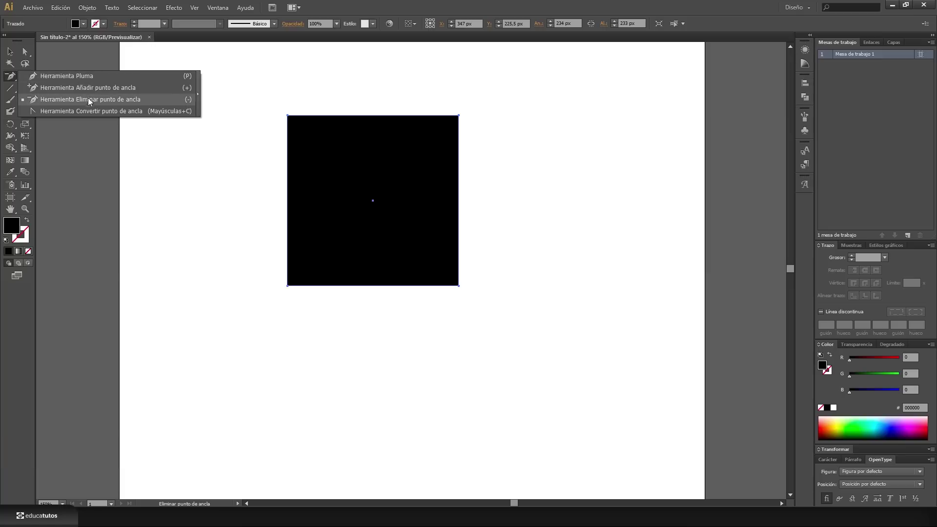
click(182, 100)
click(458, 287)
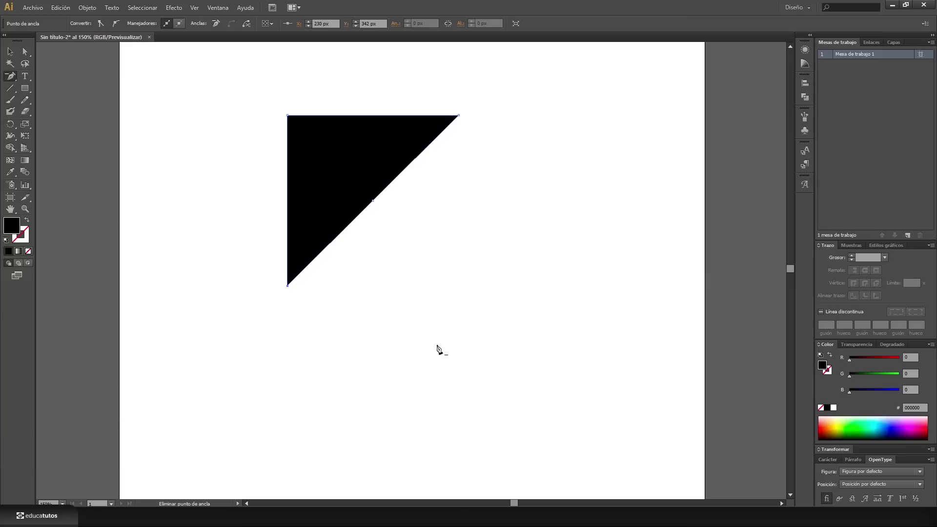
Move the triangle right and scale it proportionally down to about 101 px
click(10, 52)
click(321, 148)
drag(346, 152, 451, 162)
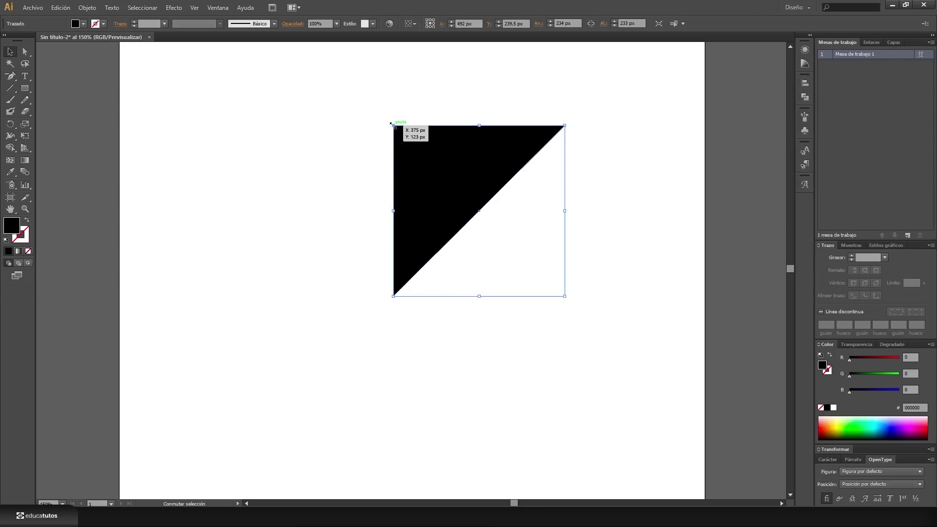
mouse_move(391, 124)
mouse_down()
mouse_move(505, 232)
mouse_move(412, 148)
mouse_up()
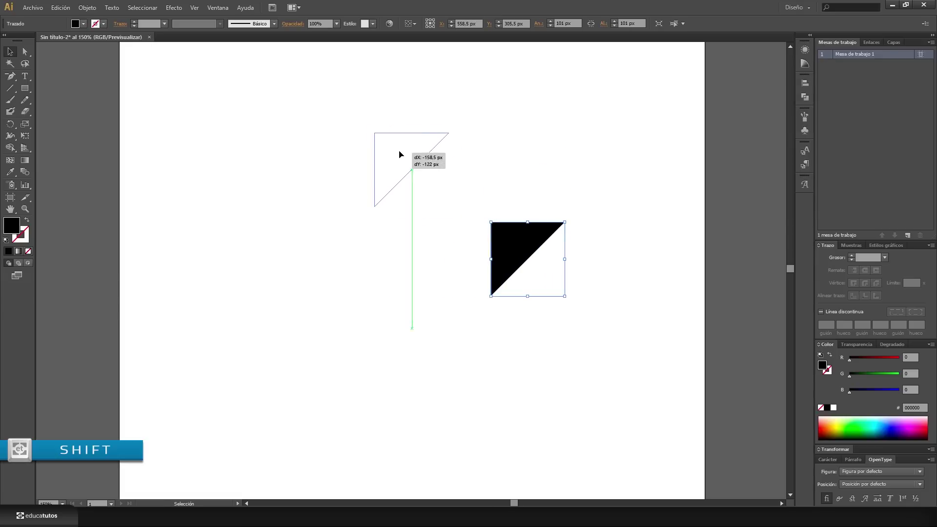
click(476, 245)
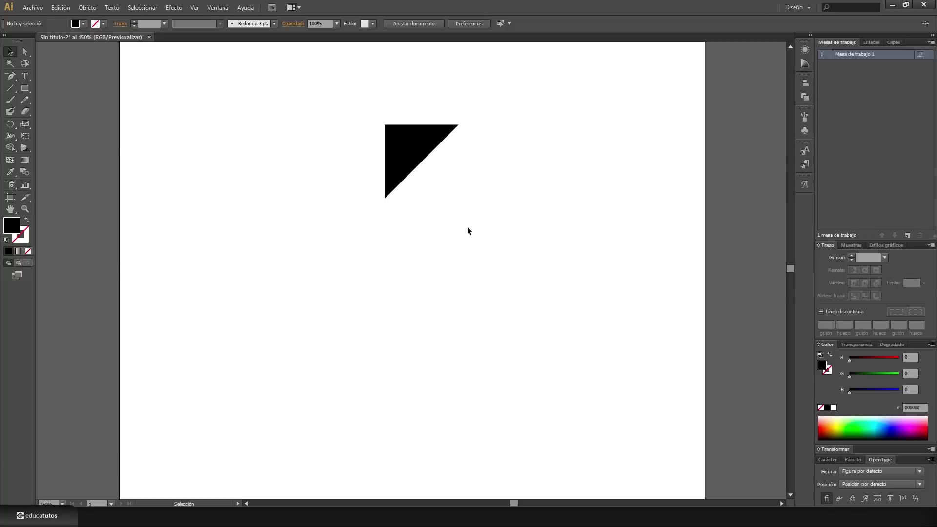
click(399, 144)
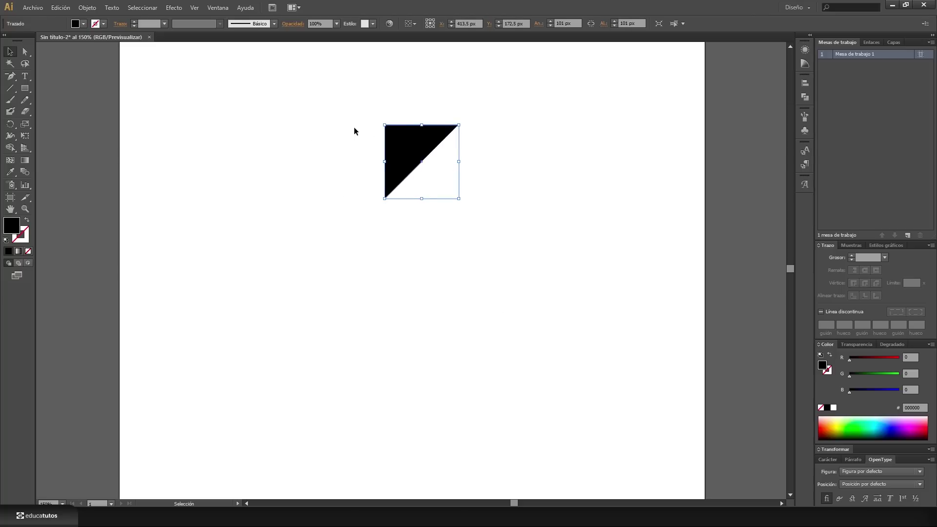
Rotate 20° copies of the triangle around its bottom corner, repeating to complete a black star
click(10, 124)
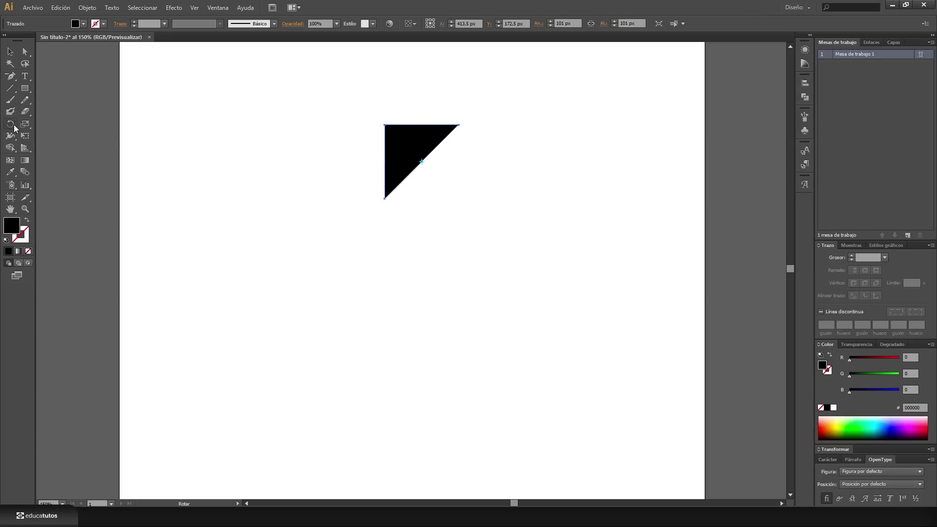
click(77, 125)
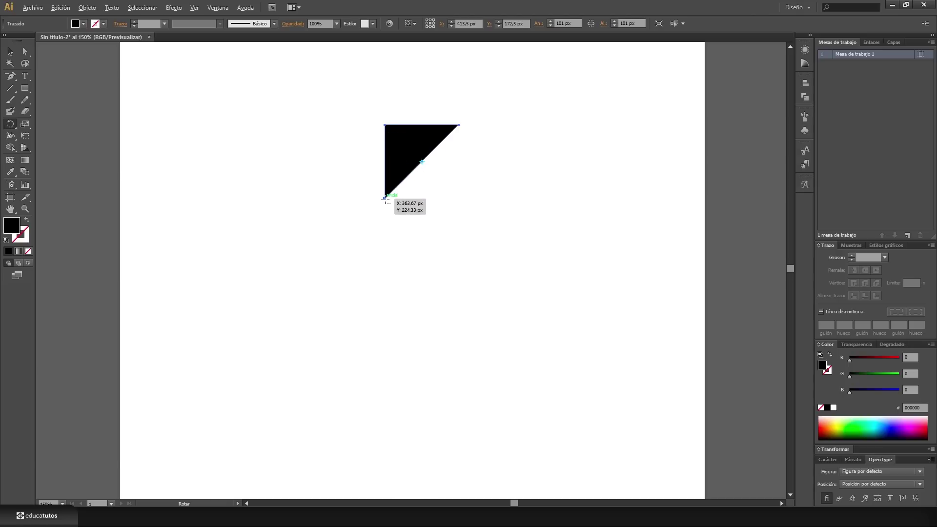
key(shift+alt)
alt+click(384, 199)
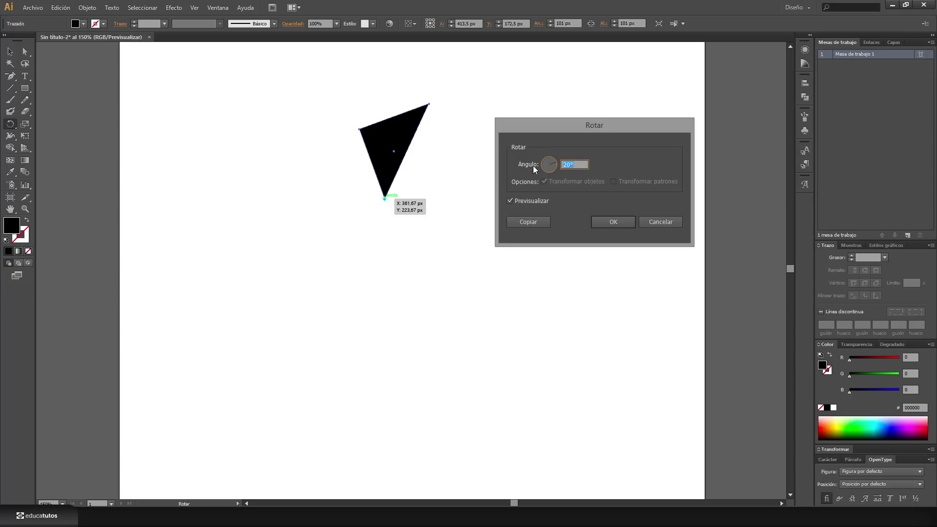
click(509, 202)
click(508, 202)
click(508, 202)
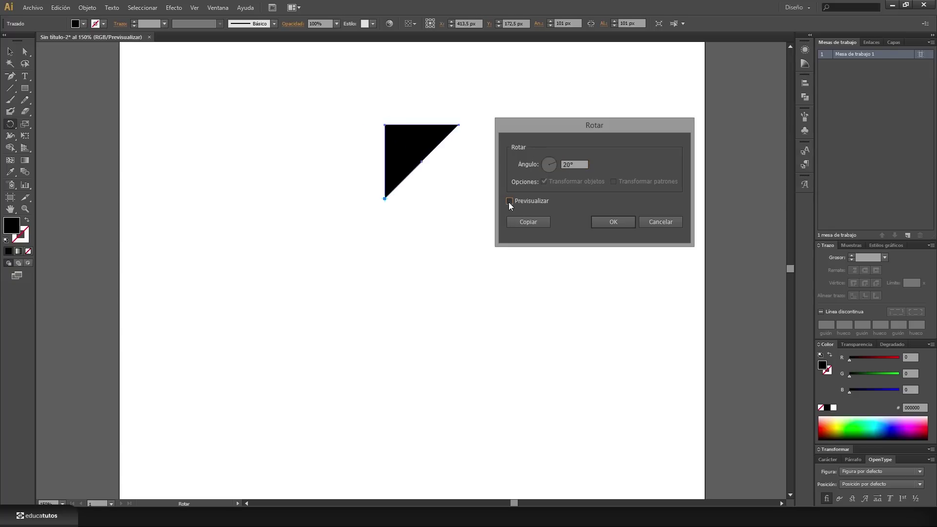
click(526, 223)
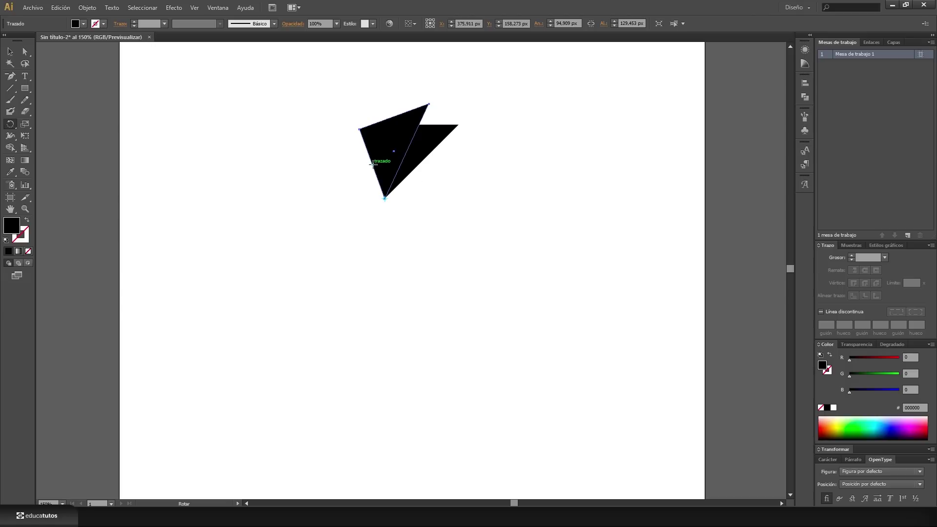
key(ctrl+d)
key(ctrl+d)
key(ctrl+d)
key(ctrl+d)
key(ctrl+d)
key(ctrl+d)
key(ctrl+d)
key(ctrl+d)
key(ctrl+d)
key(ctrl+d)
key(ctrl+d)
key(ctrl+d)
key(ctrl+d)
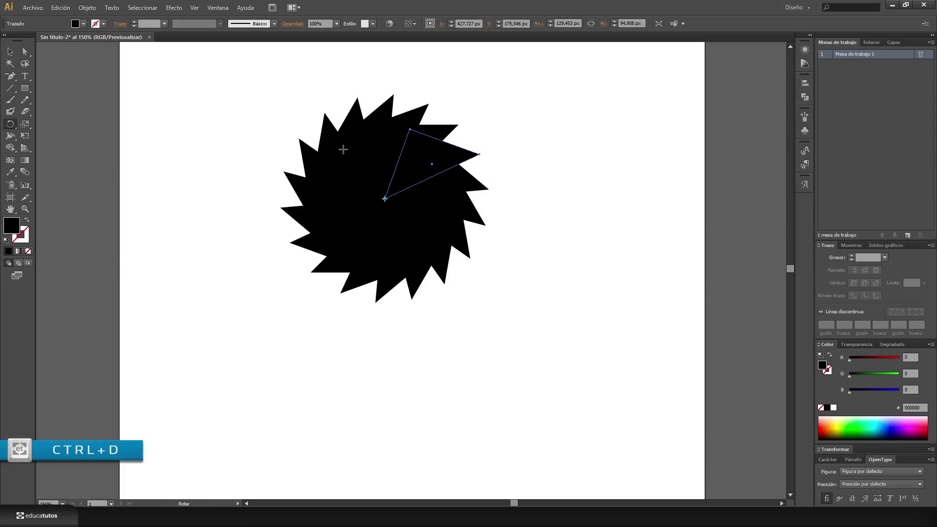
click(10, 51)
click(508, 83)
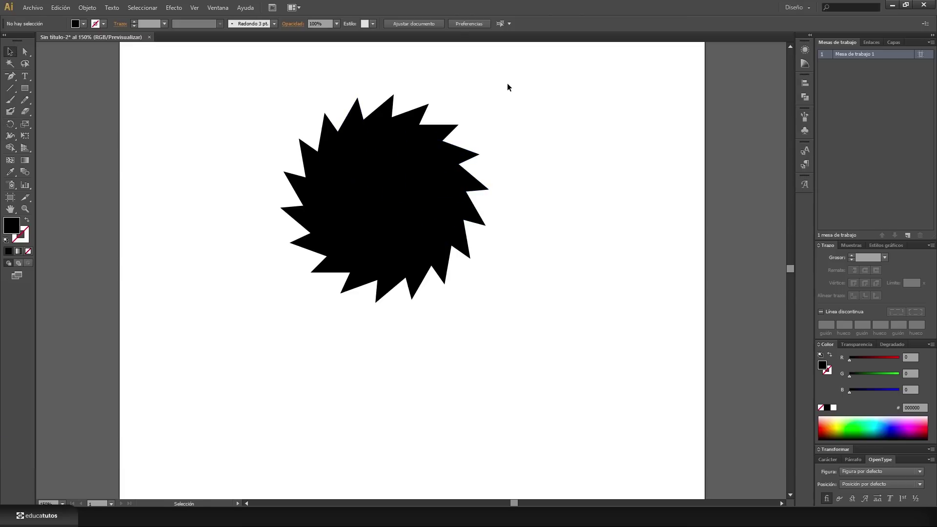
Delete the surplus triangles and shift the remaining blades right and down toward centre
click(444, 152)
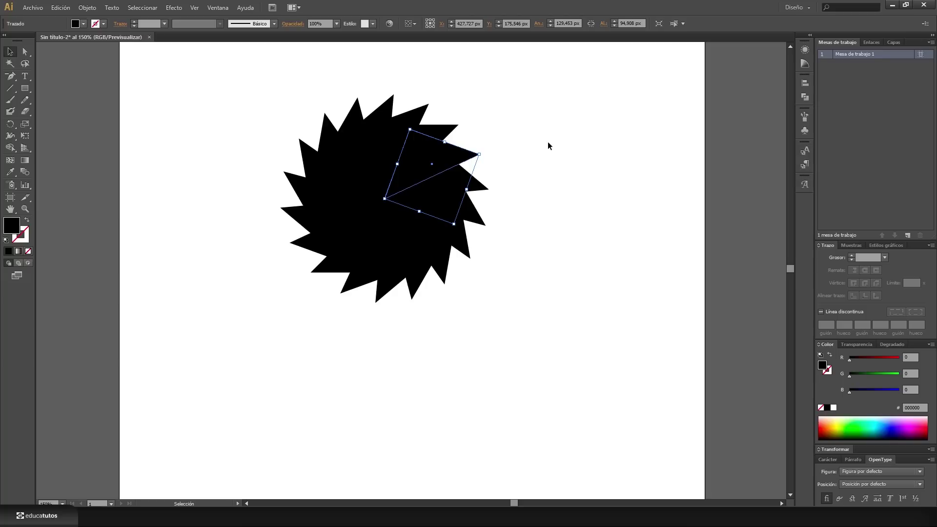
mouse_move(438, 141)
mouse_down()
mouse_move(442, 253)
mouse_move(331, 226)
mouse_move(361, 143)
mouse_move(414, 143)
mouse_up()
key(ctrl+shift+a)
key(ctrl+shift+a)
key(ctrl+shift+a)
key(ctrl+shift+a)
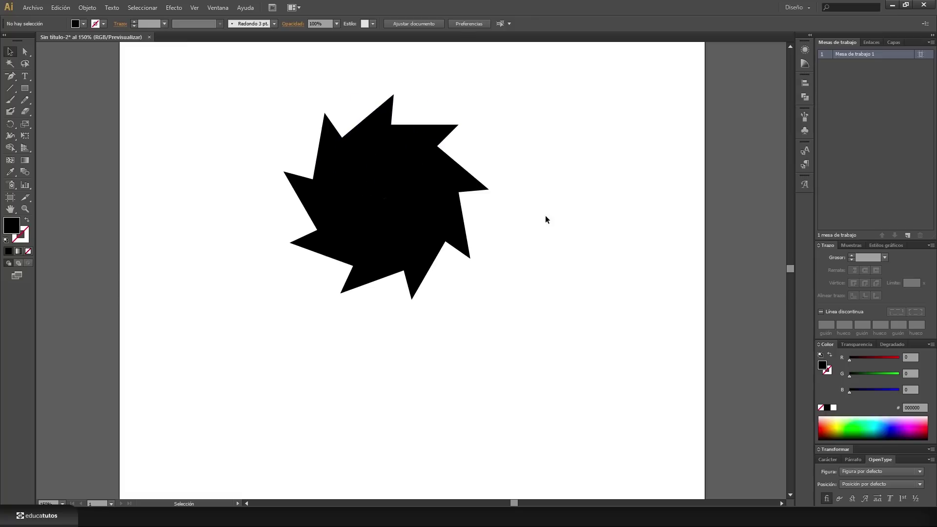
drag(265, 86, 576, 340)
drag(396, 158, 429, 187)
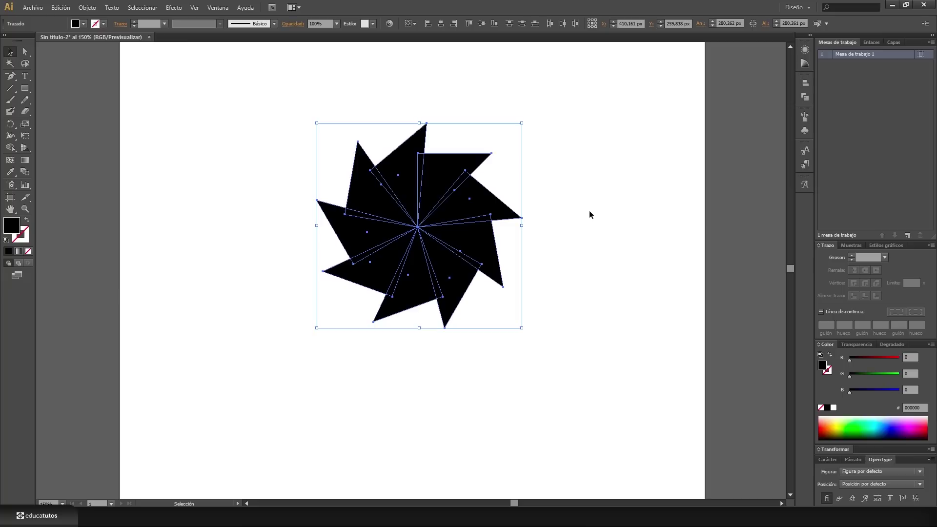
click(586, 169)
click(479, 198)
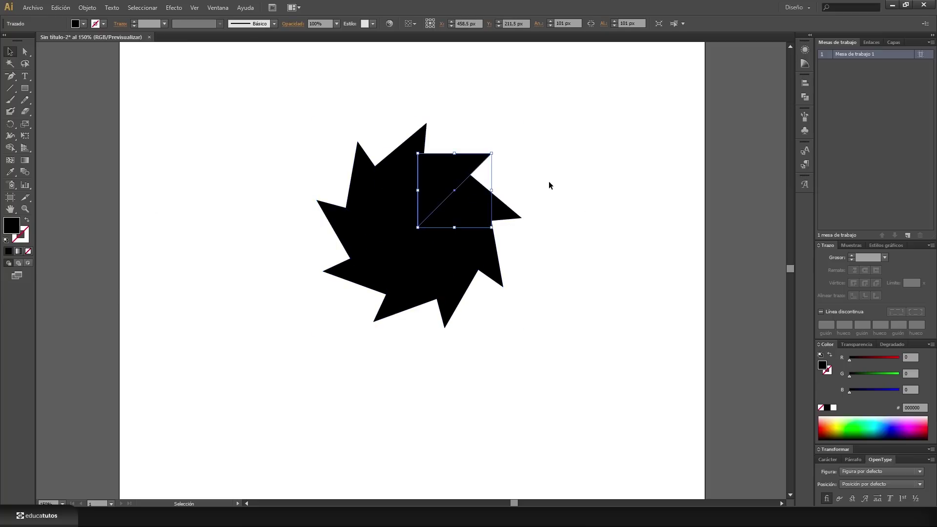
Fill five adjacent blades red, red-orange, orange, light orange and yellow from the Swatches panel
click(852, 245)
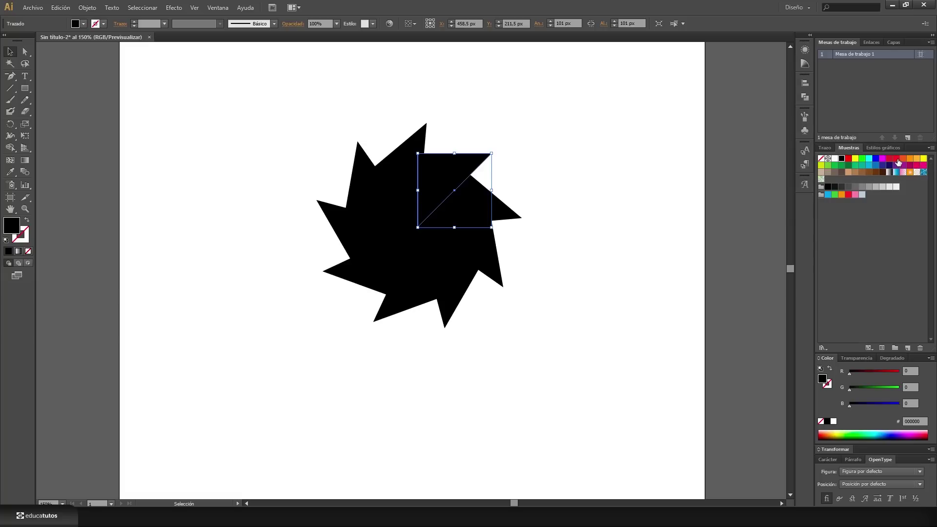
click(898, 162)
click(408, 156)
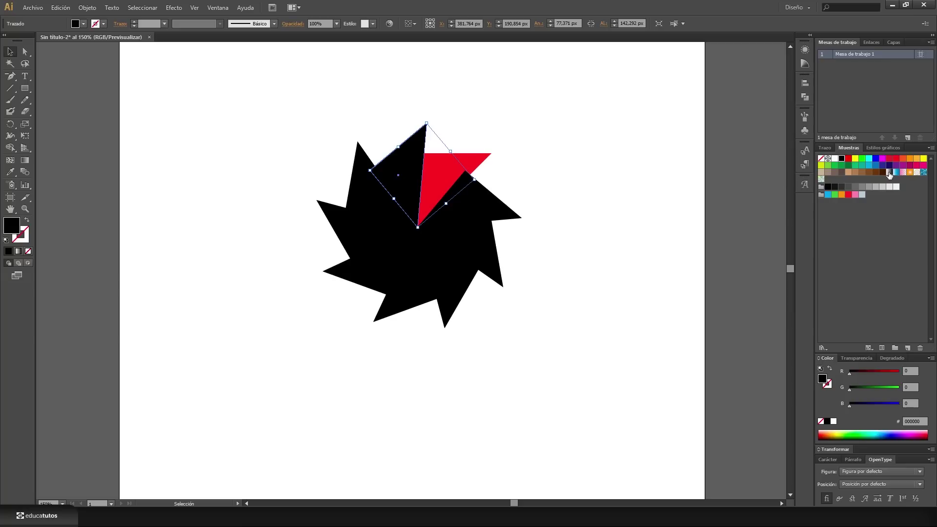
click(903, 162)
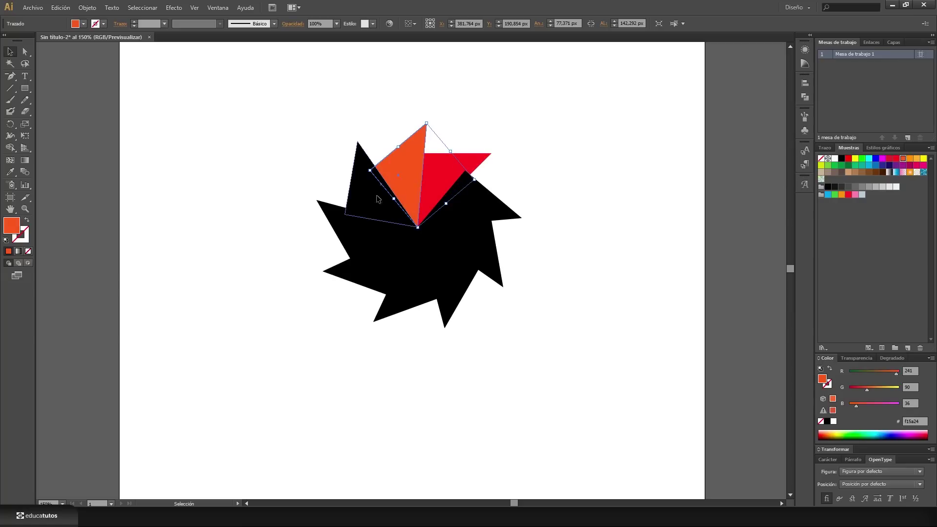
key(ctrl+alt+[)
click(910, 160)
key(ctrl+alt+[)
click(917, 158)
key(ctrl+alt+[)
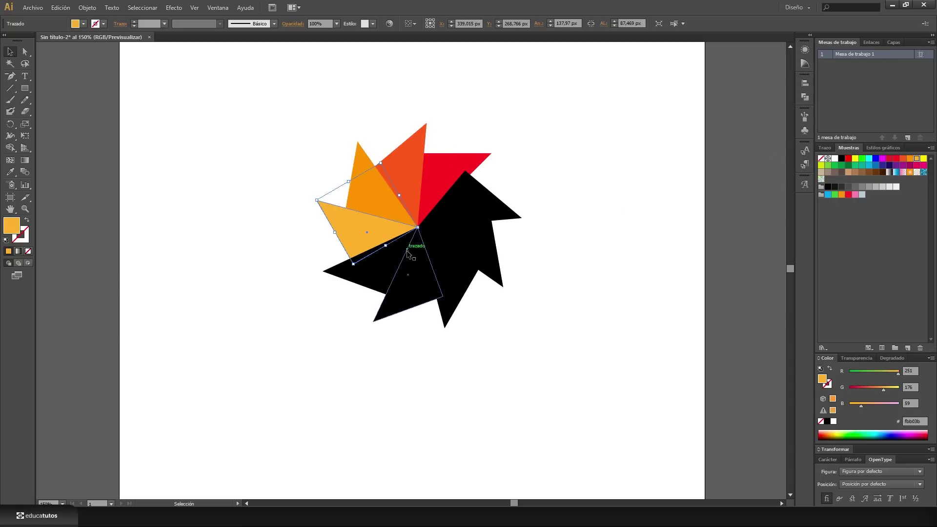
key(ctrl+alt+[)
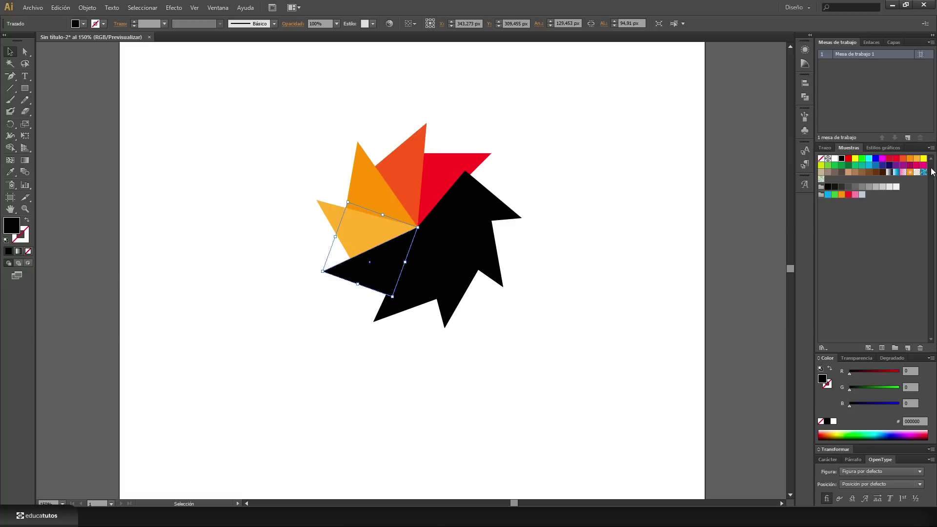
click(923, 159)
click(577, 195)
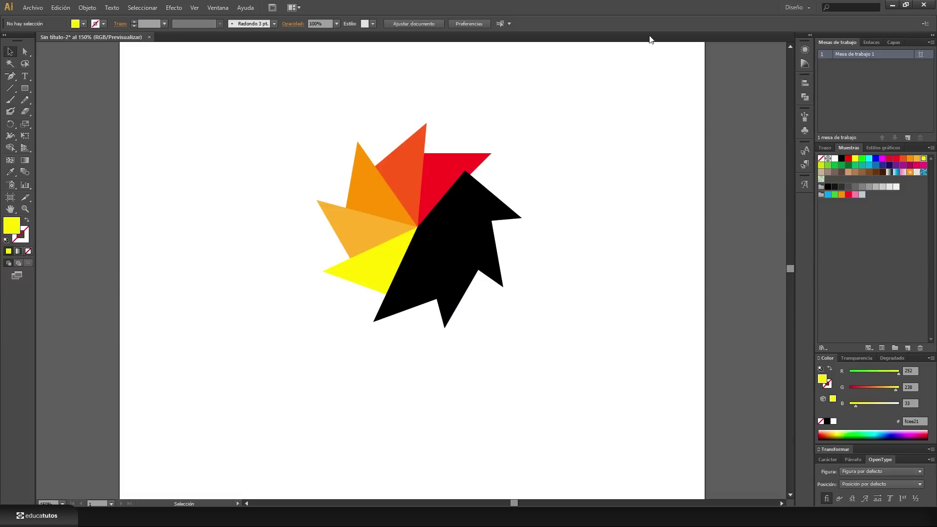
Set the Color Guide harmony rule to Alto contraste 3
click(805, 63)
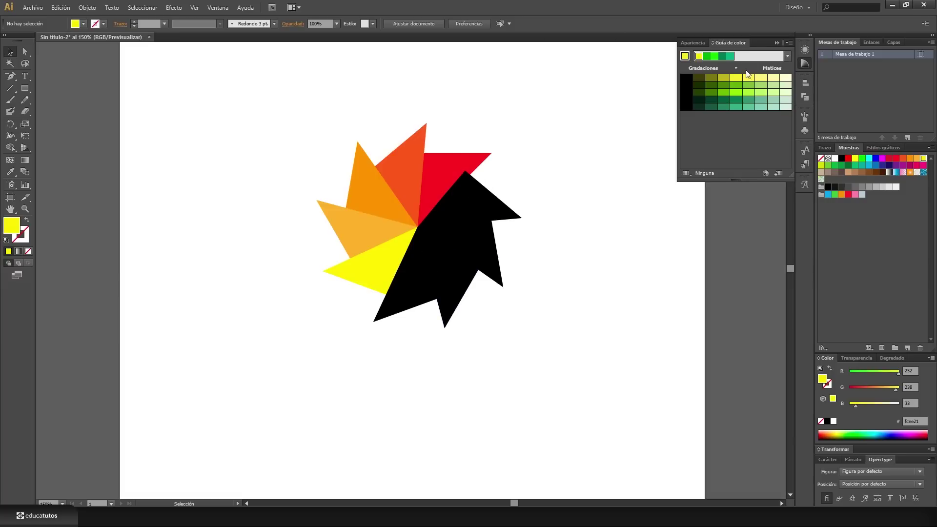
click(781, 58)
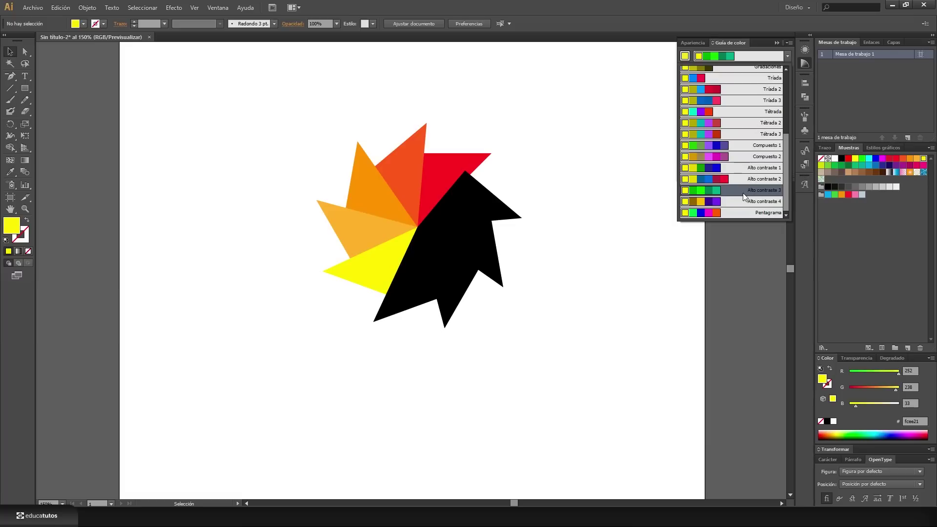
mouse_move(789, 156)
mouse_down()
mouse_move(783, 86)
mouse_move(789, 181)
mouse_up()
click(766, 191)
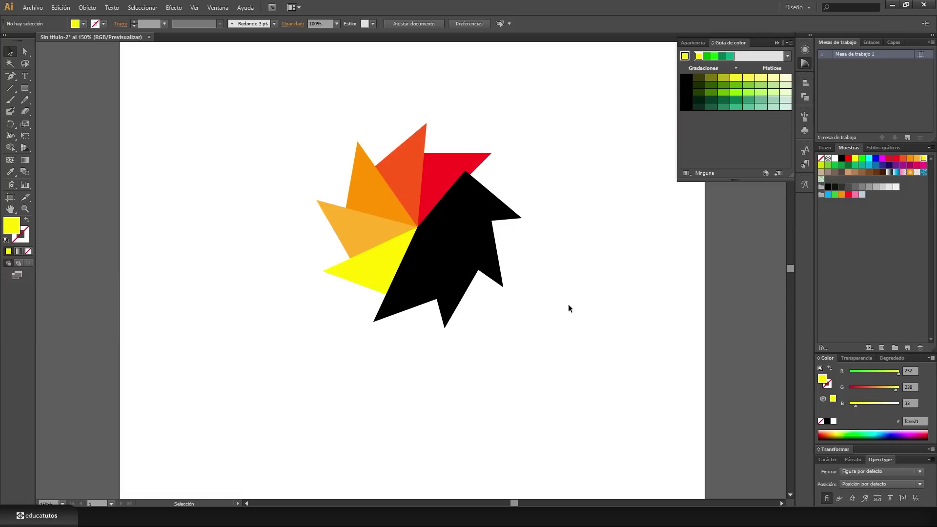
Fill the four remaining black blades green, bright green, dark green and teal
click(417, 286)
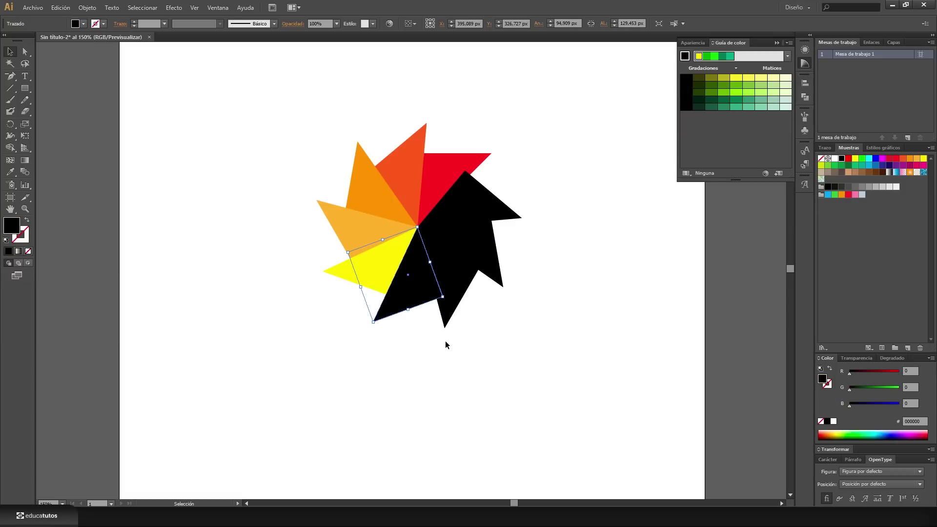
click(709, 57)
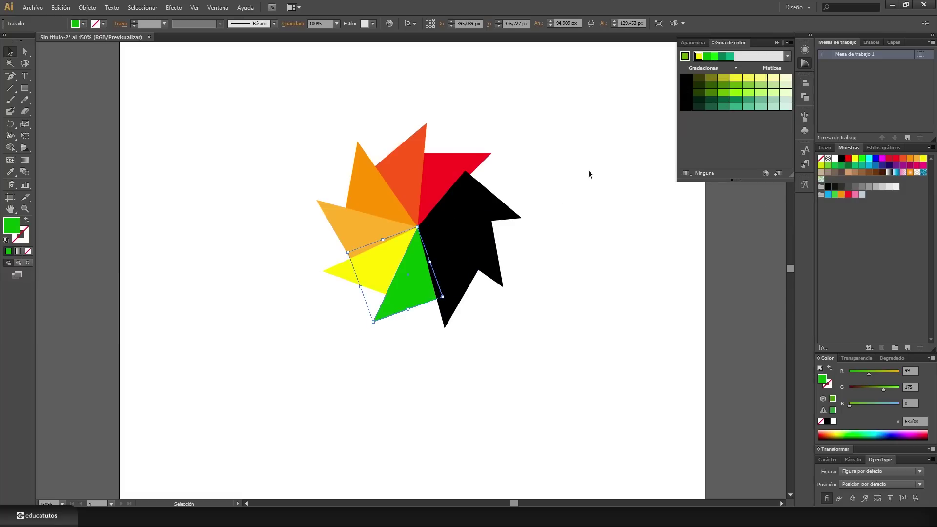
click(448, 279)
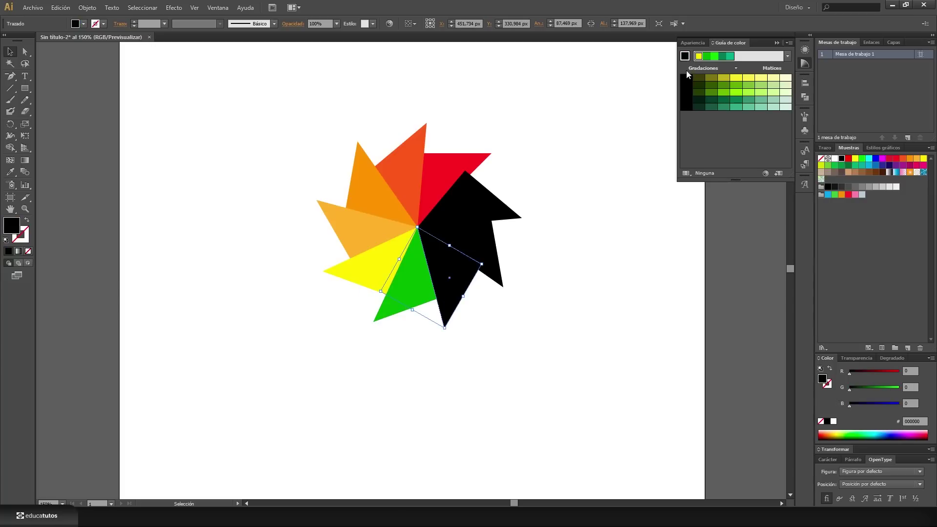
click(715, 58)
click(494, 244)
click(724, 57)
click(475, 202)
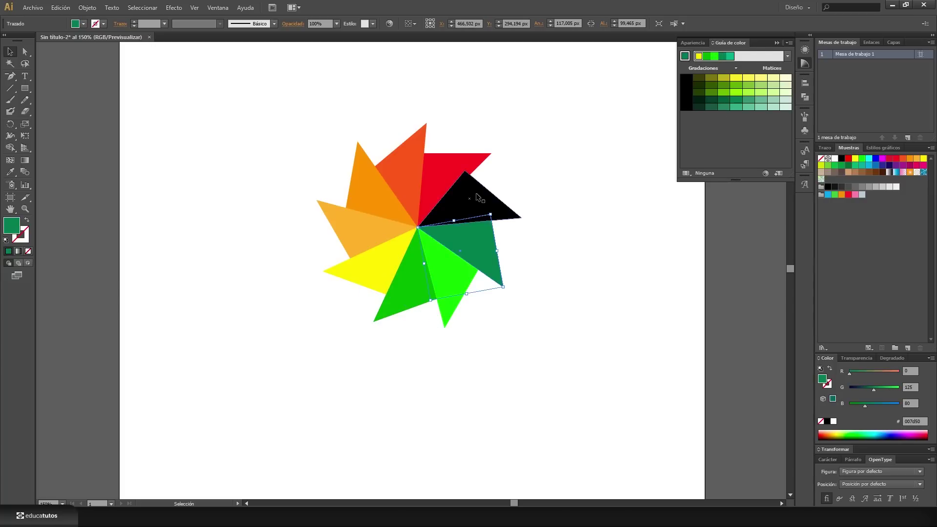
click(731, 57)
click(627, 259)
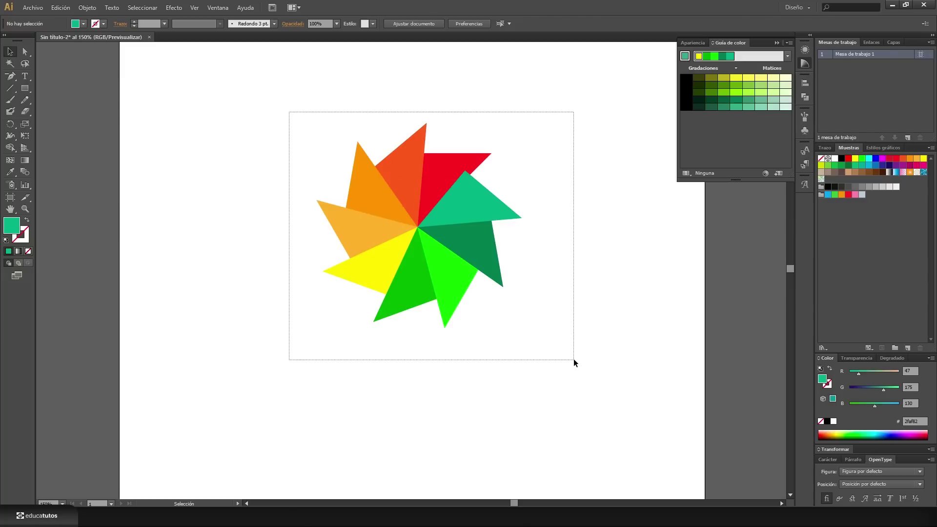
drag(349, 180, 573, 359)
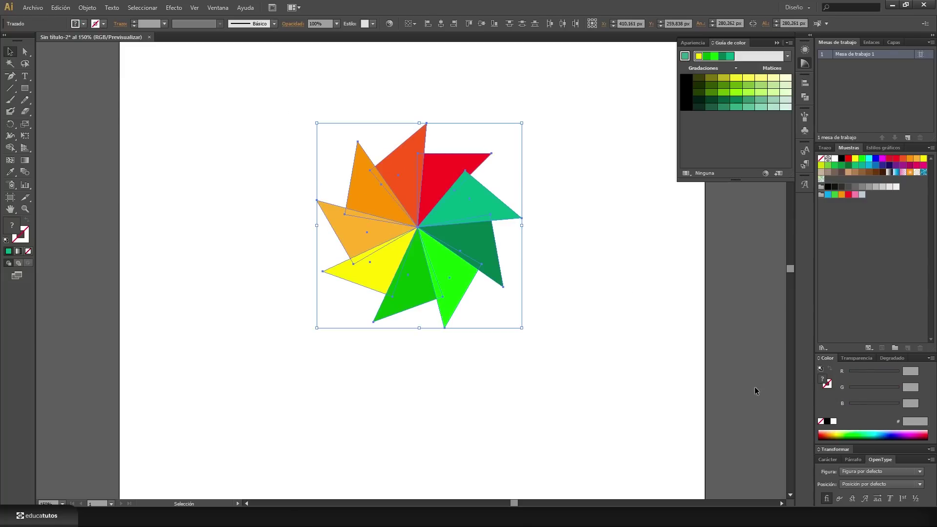
Set every pinwheel triangle to 90% opacity in the Transparency panel
click(860, 360)
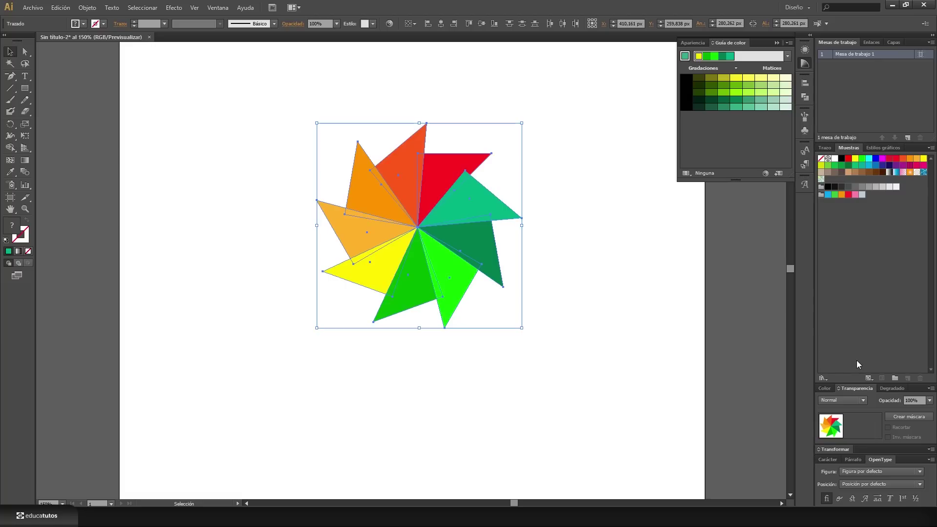
drag(229, 74, 611, 391)
click(929, 400)
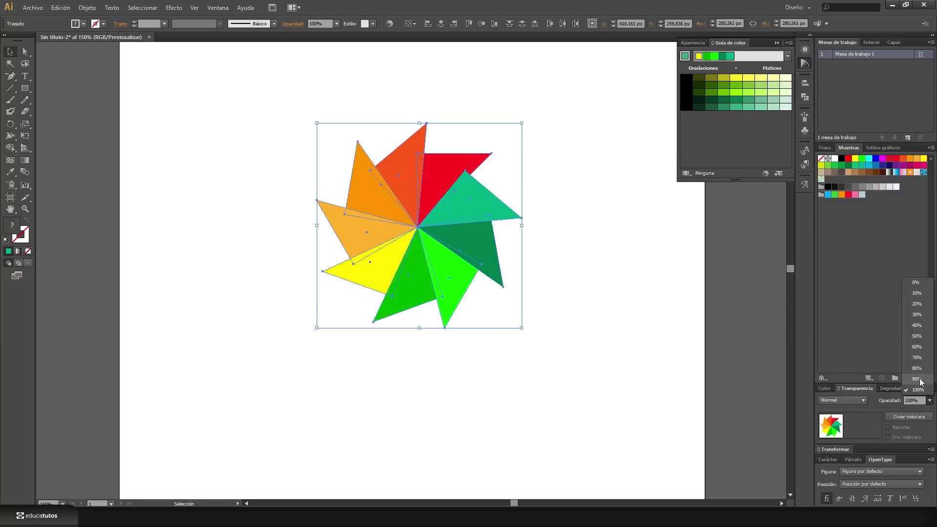
click(922, 382)
click(634, 450)
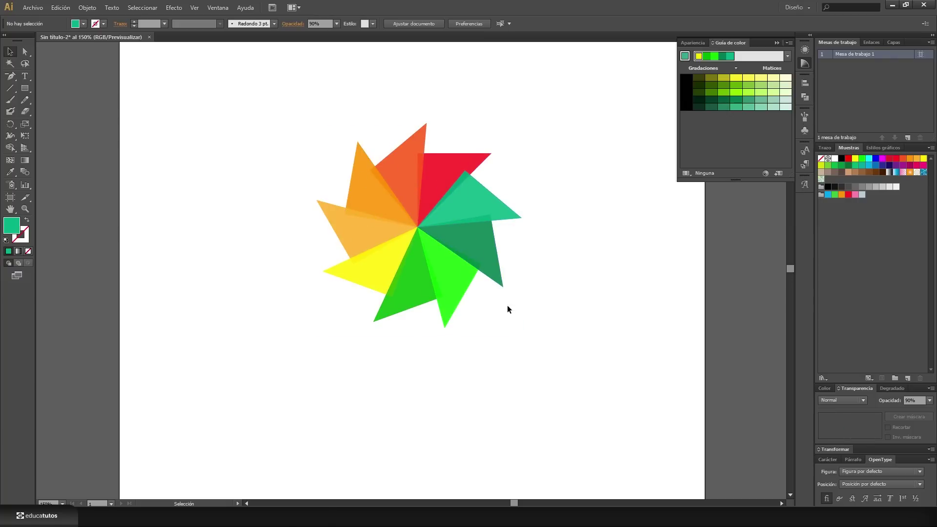
drag(316, 163, 482, 225)
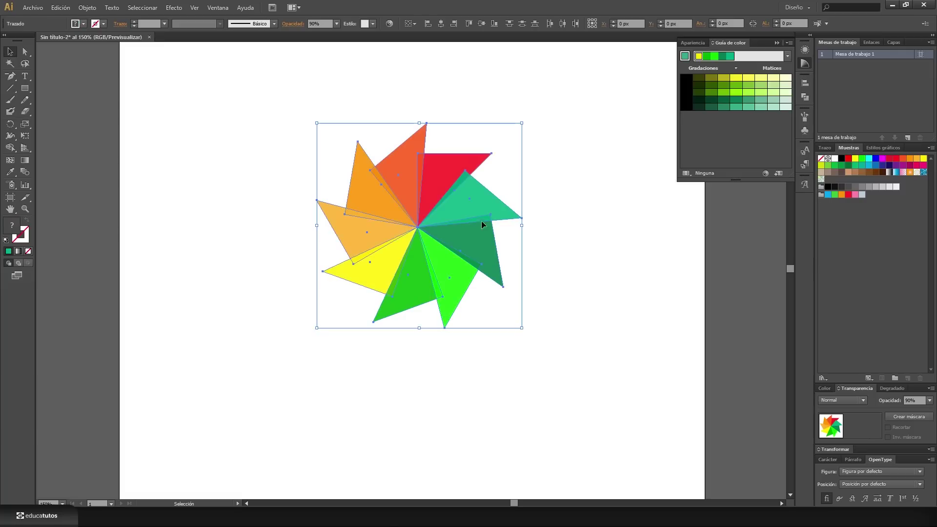
Group the triangles (Agrupar), then copy and paste the group in front with Ctrl+F
right_click(467, 202)
click(505, 249)
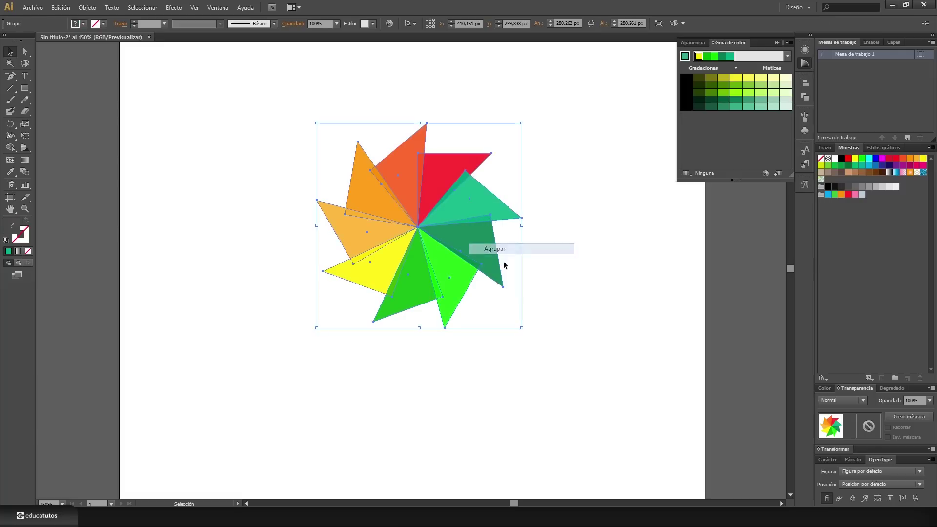
key(a)
key(ctrl+c)
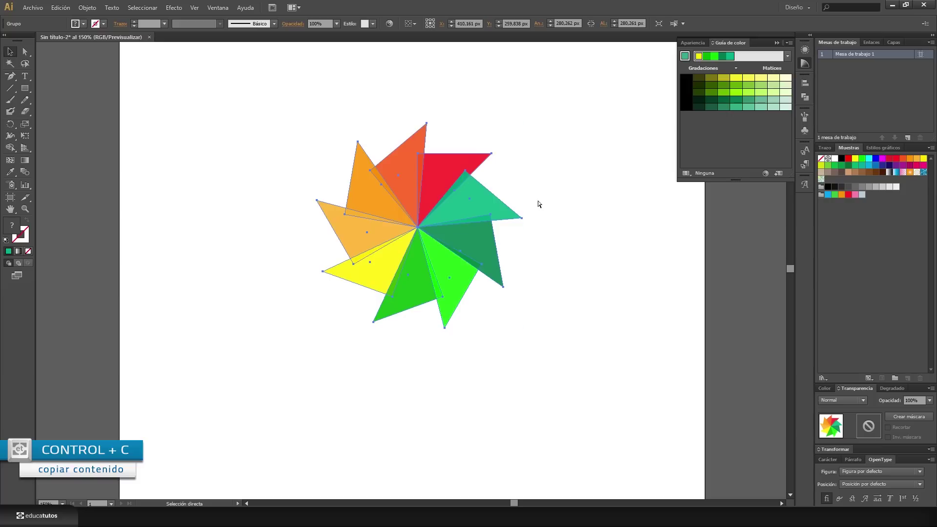
key(ctrl+f)
key(v)
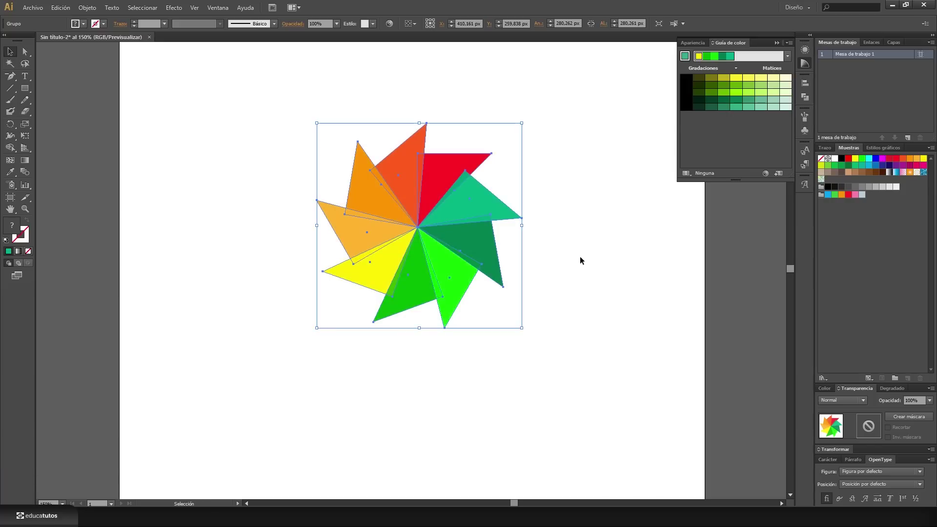
click(599, 239)
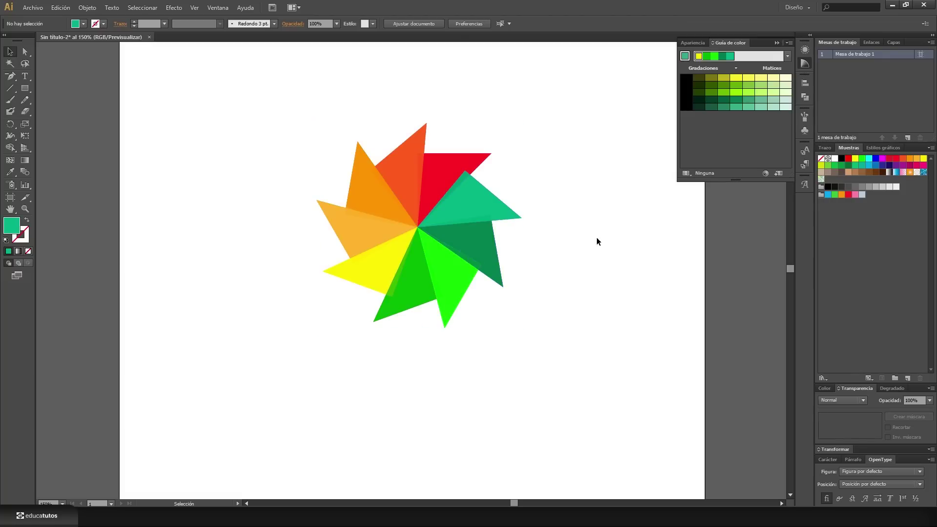
click(431, 181)
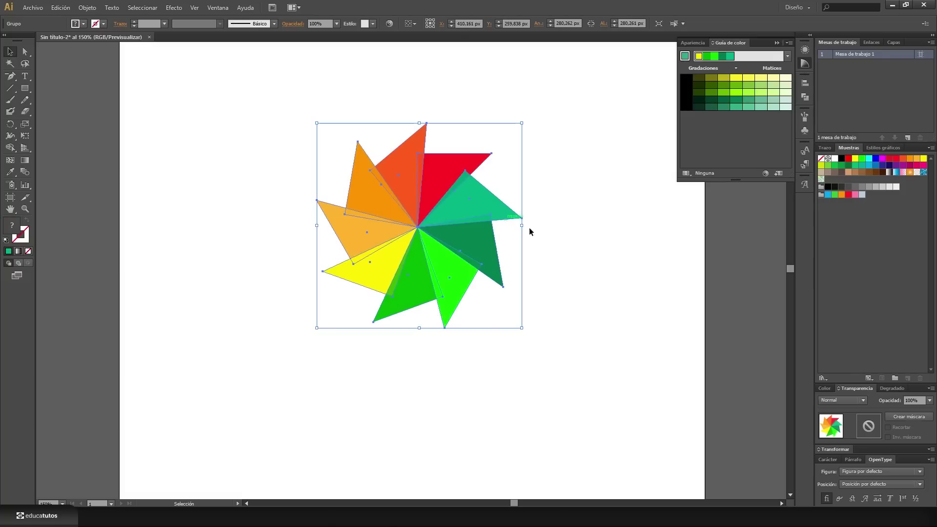
click(889, 388)
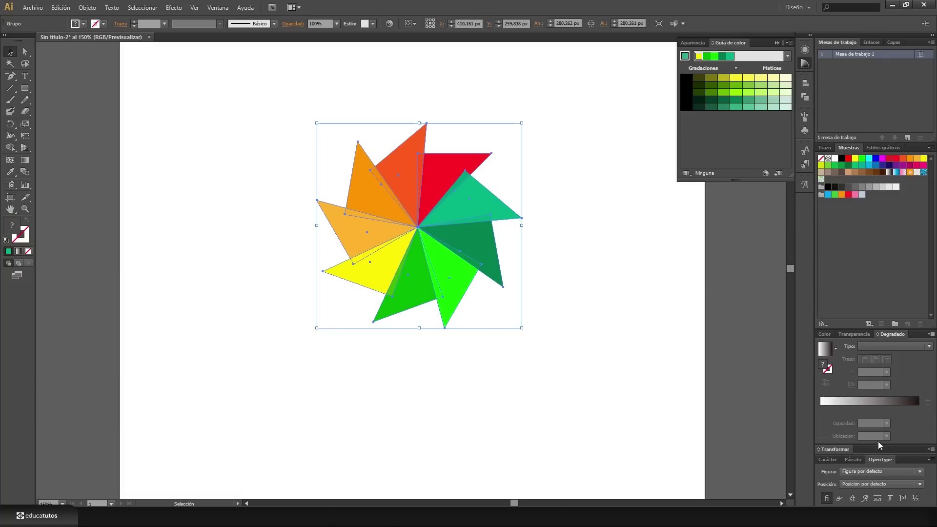
Give the top pinwheel copy a white gradient whose end stop is 0% opacity, then start shrinking it
drag(835, 158, 915, 408)
drag(915, 408, 918, 410)
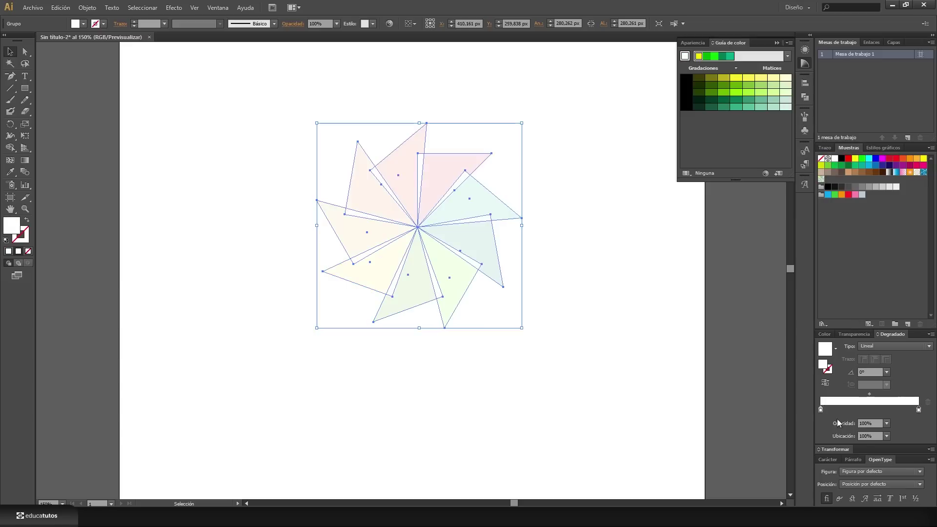
double_click(918, 410)
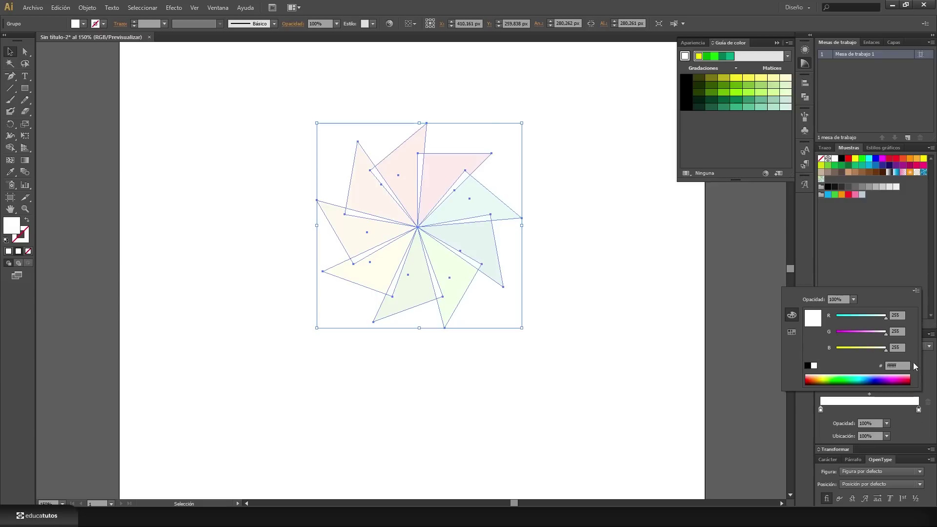
click(853, 300)
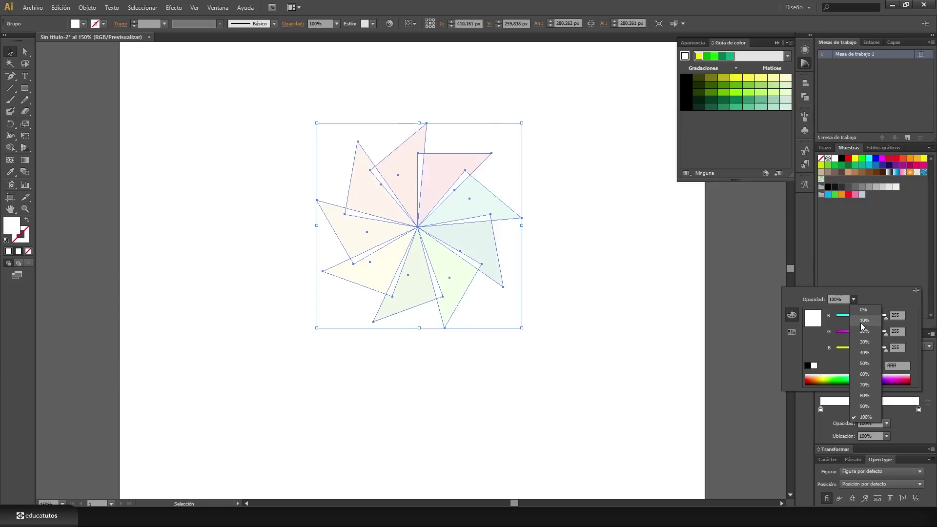
click(862, 312)
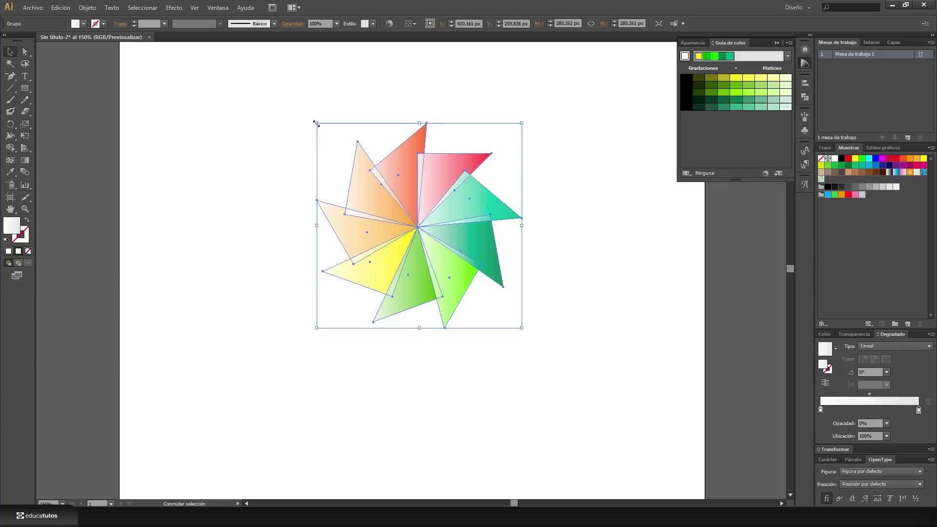
drag(316, 123, 381, 182)
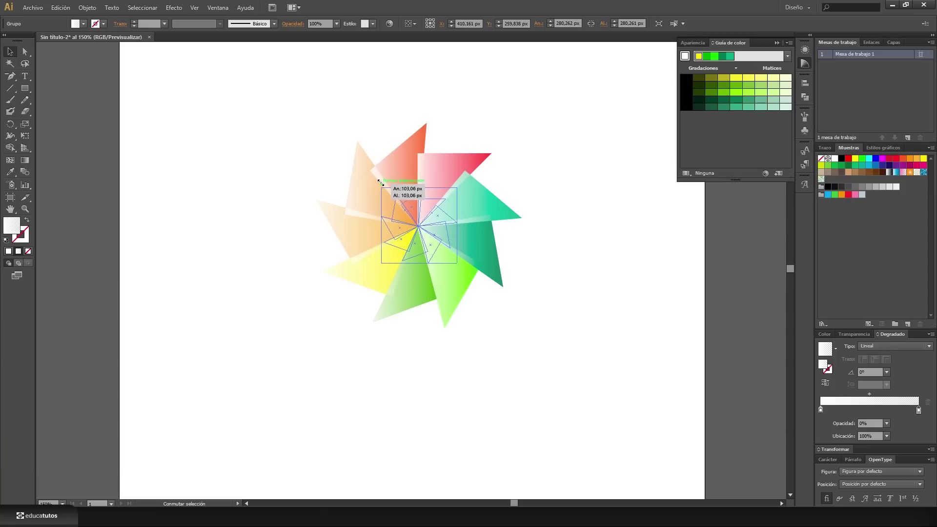
Position the smaller white-gradient copy, about 112 px, at the pinwheel's centre
mouse_move(380, 182)
mouse_down()
mouse_move(371, 178)
mouse_move(379, 184)
mouse_up()
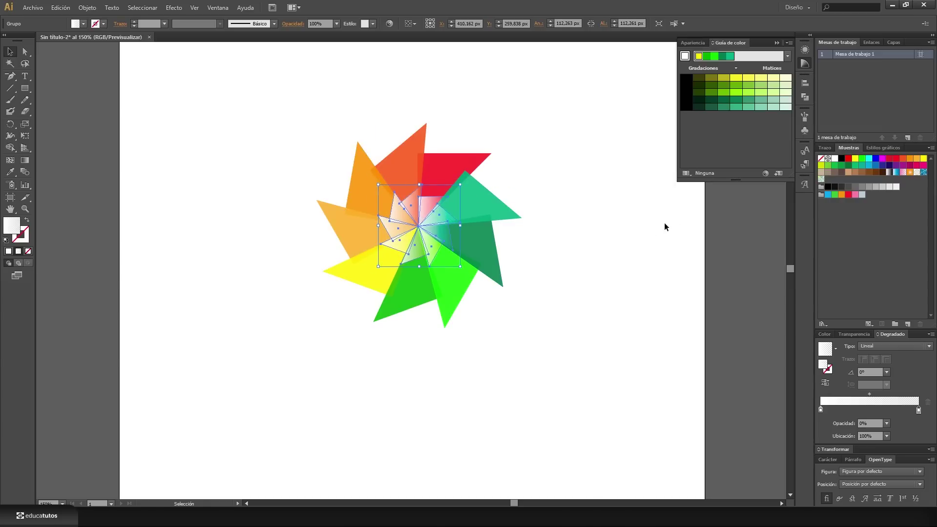
click(594, 184)
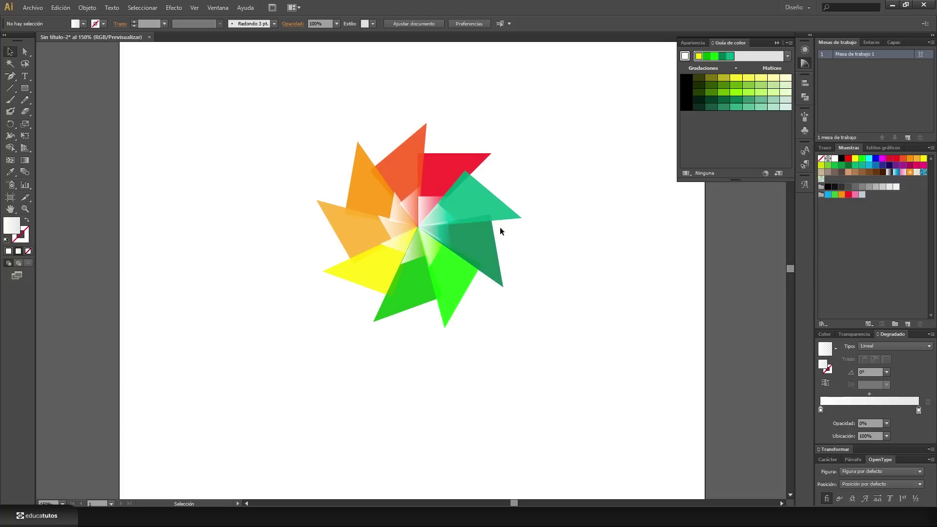
click(425, 214)
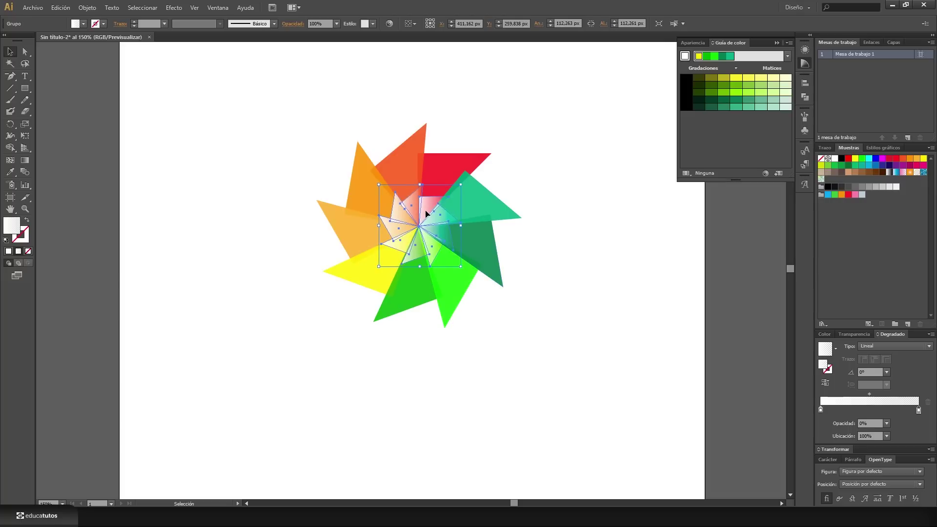
click(579, 224)
click(442, 222)
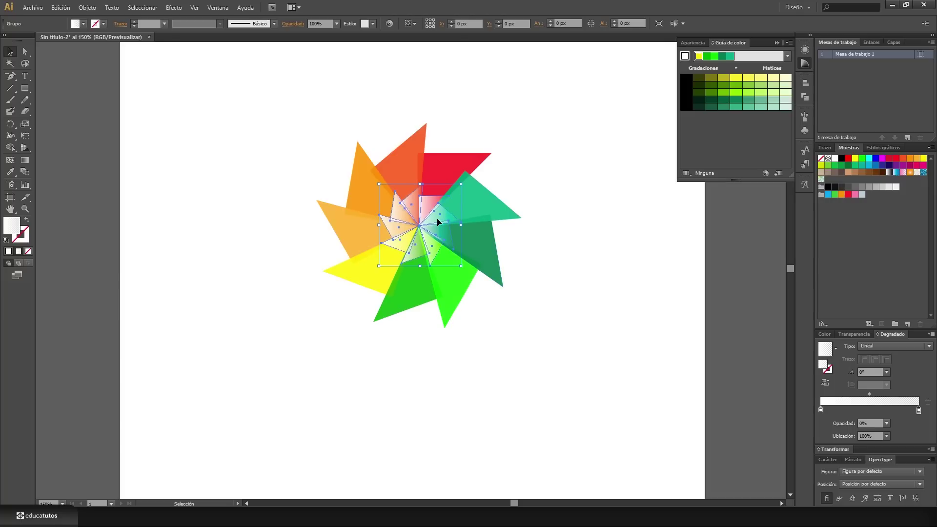
click(580, 236)
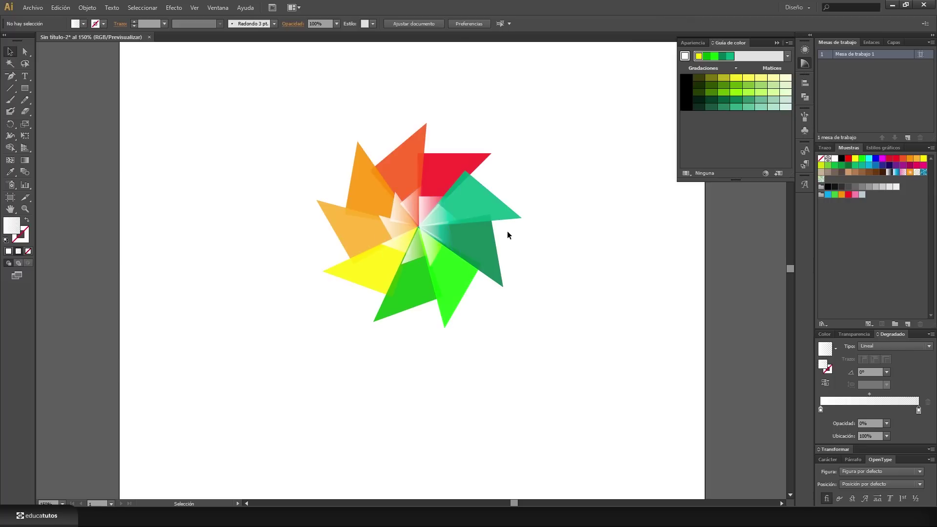
click(409, 202)
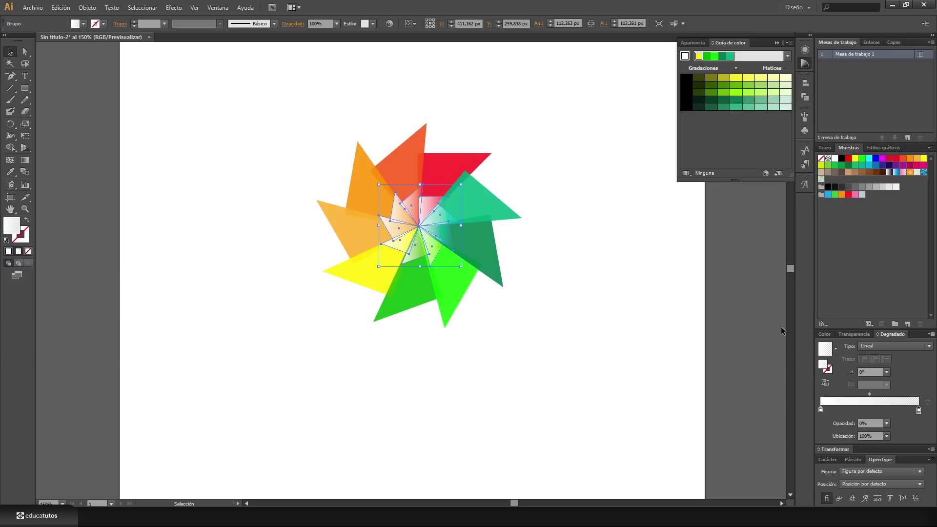
click(730, 56)
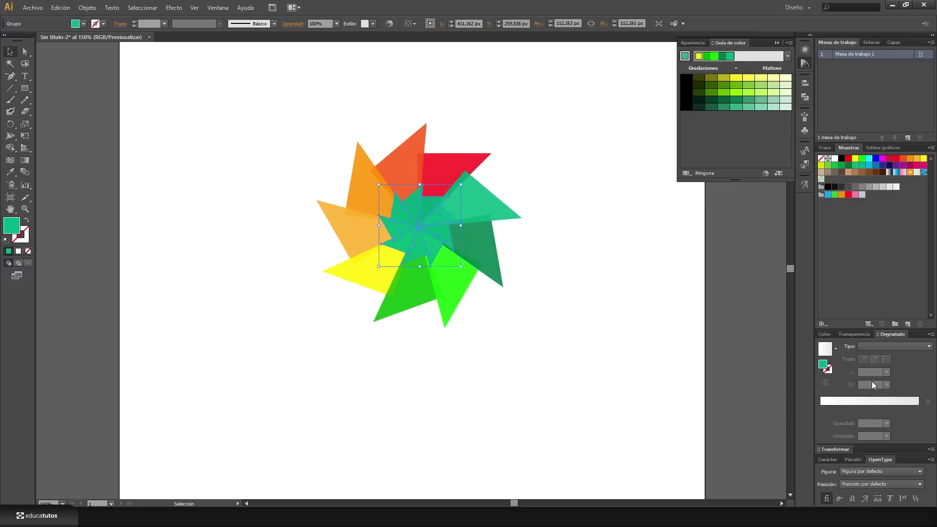
click(907, 404)
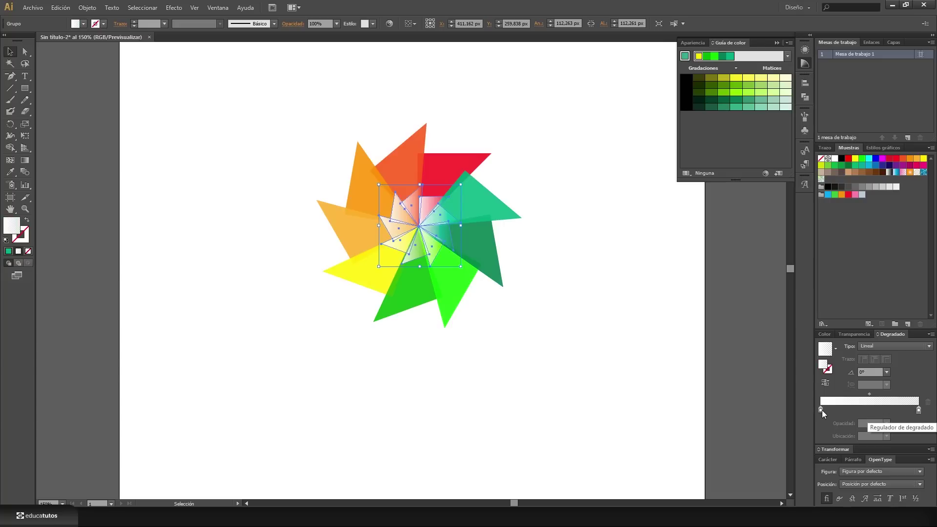
mouse_move(855, 158)
mouse_down()
mouse_move(856, 366)
mouse_move(820, 410)
mouse_up()
drag(917, 414, 844, 224)
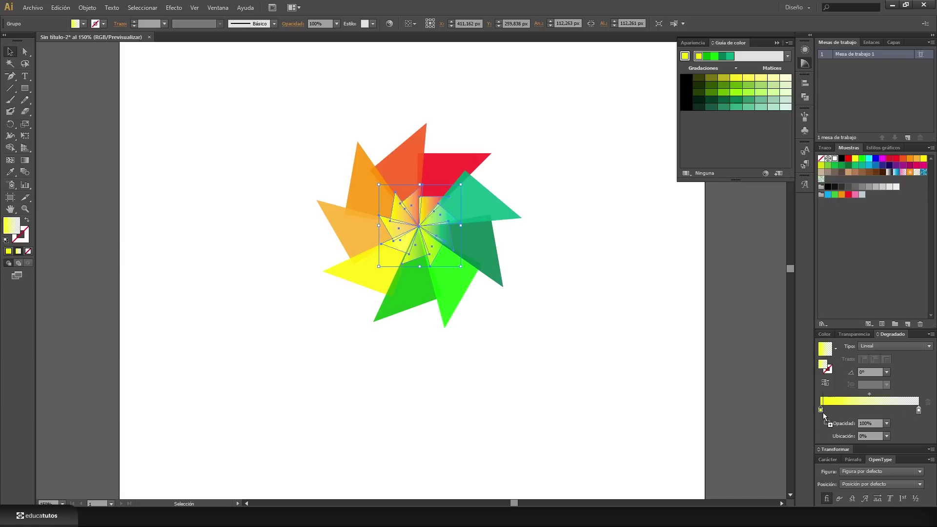
drag(844, 223, 822, 410)
click(618, 210)
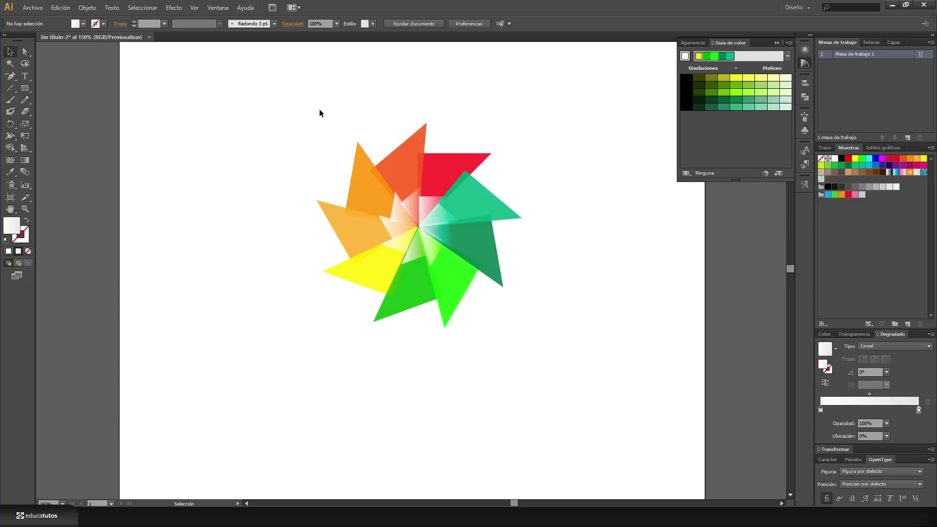
drag(238, 98, 625, 406)
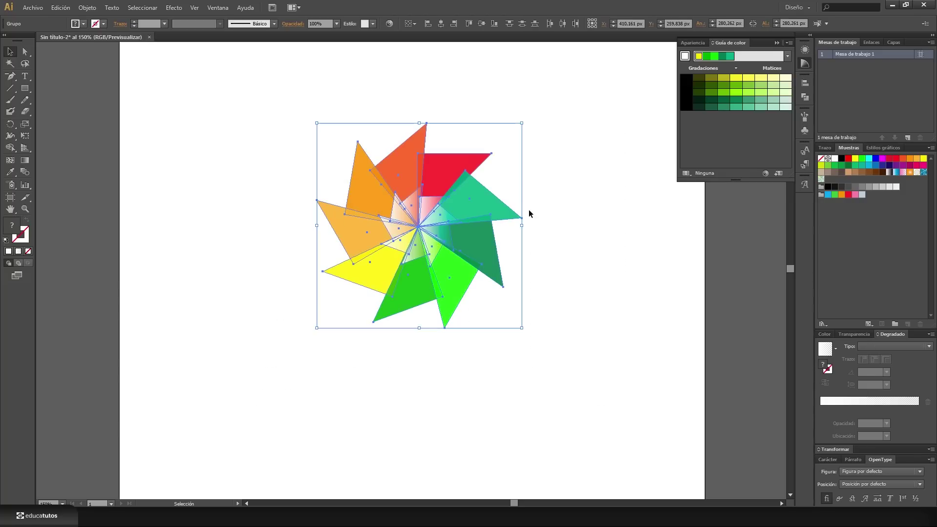
Group the entire pinwheel and open Efecto > Estilizar > Sombra paralela for it
right_click(480, 201)
click(522, 244)
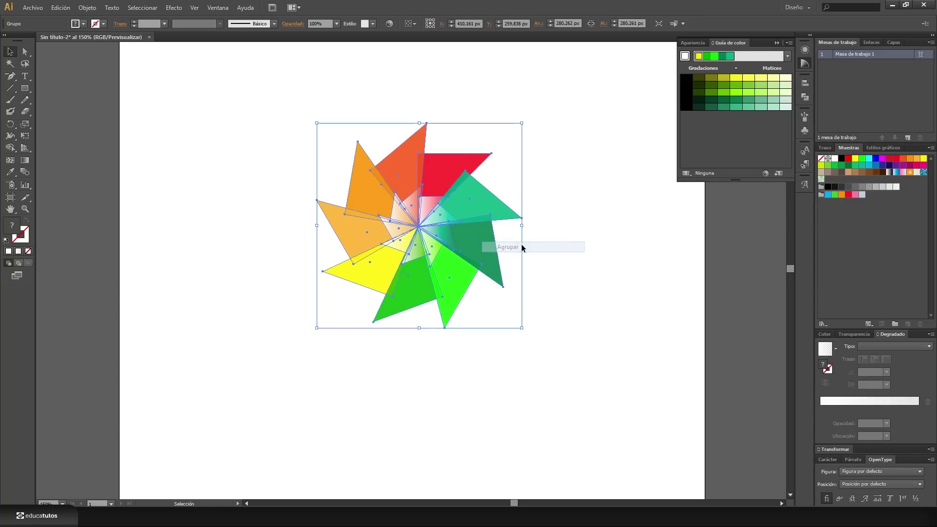
click(174, 7)
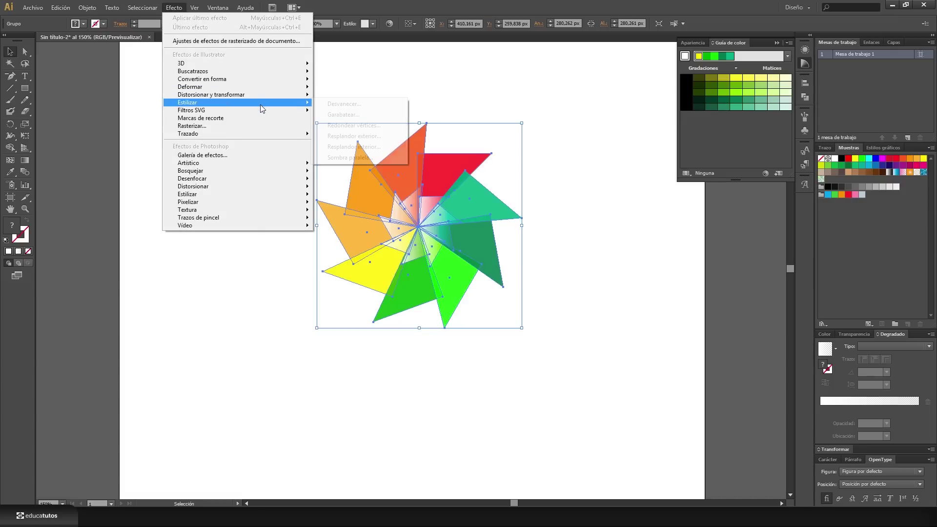
mouse_move(187, 101)
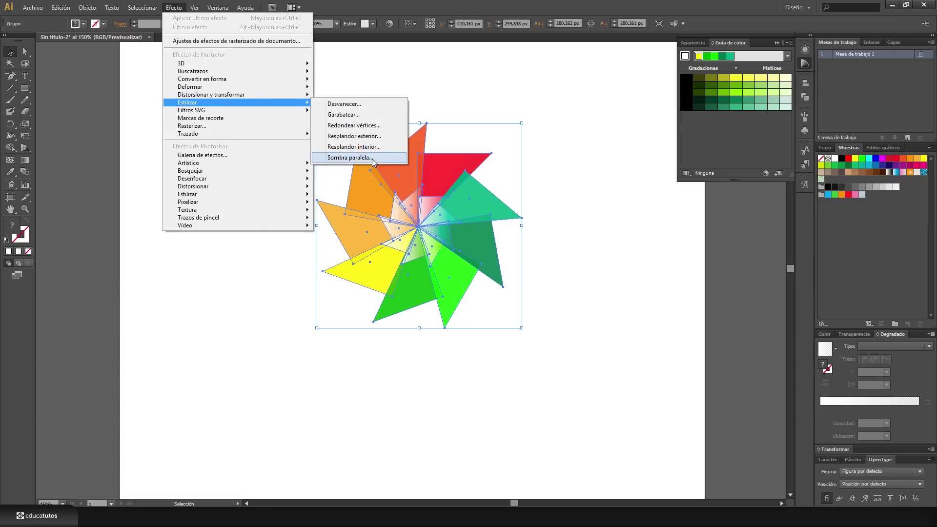
click(372, 158)
drag(517, 232, 665, 226)
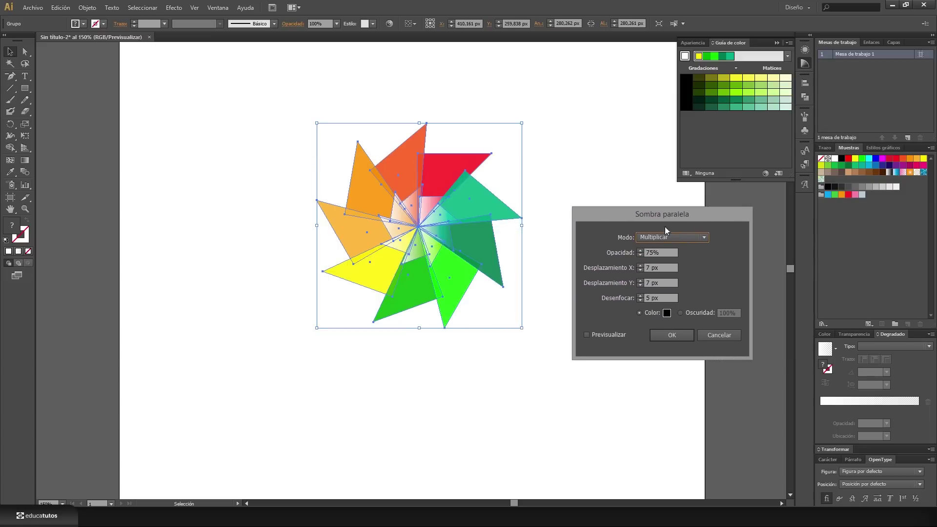
Preview the drop shadow with 1 px offsets and 1 px blur
click(603, 334)
double_click(653, 267)
text(1)
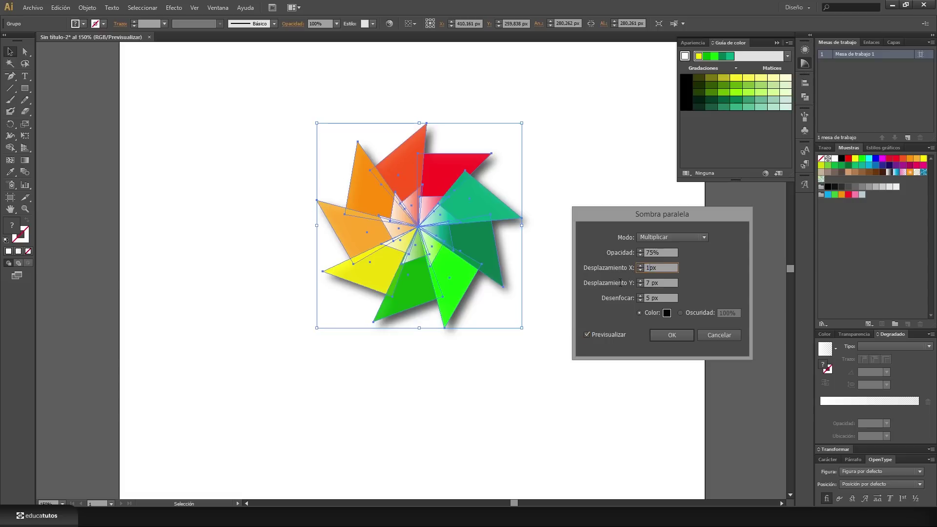
double_click(648, 283)
text(1)
key(Tab)
text(1)
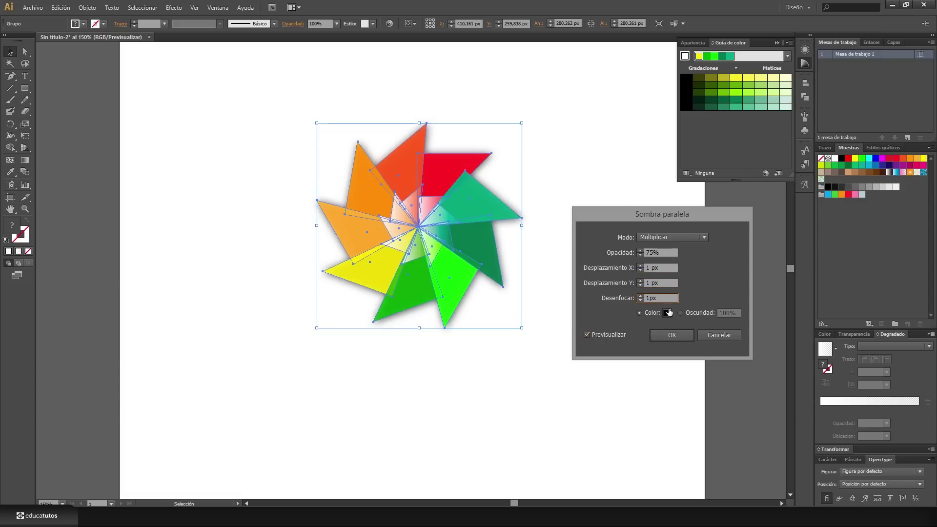
click(654, 298)
Lower the shadow opacity from 75% to 25%
click(654, 253)
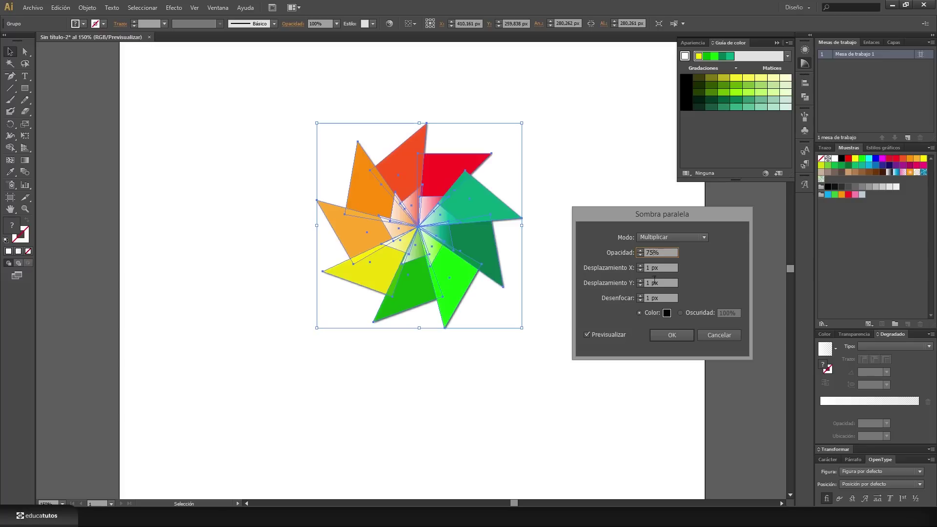
double_click(653, 252)
text(25)
click(663, 269)
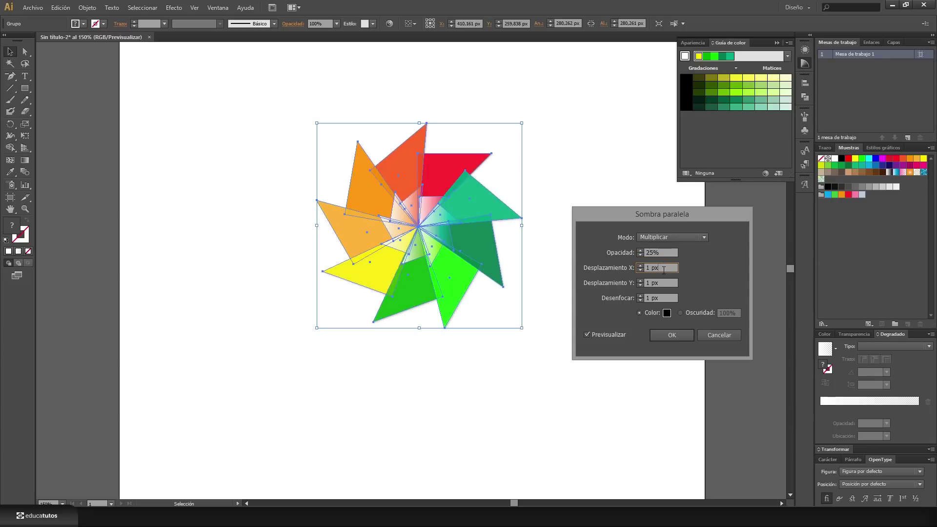
Set both the horizontal and vertical shadow offsets to 4 px
click(639, 265)
click(639, 265)
click(639, 265)
click(640, 280)
click(640, 280)
click(641, 280)
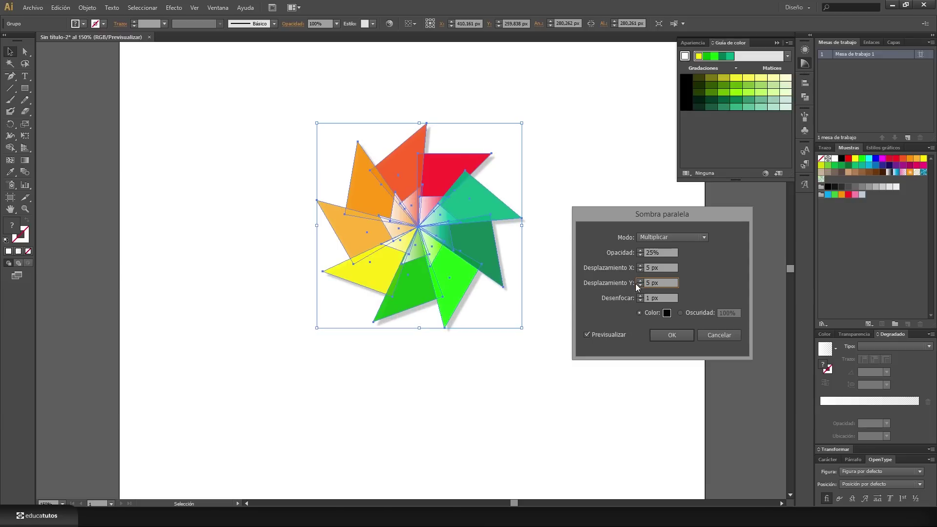
click(640, 286)
click(641, 270)
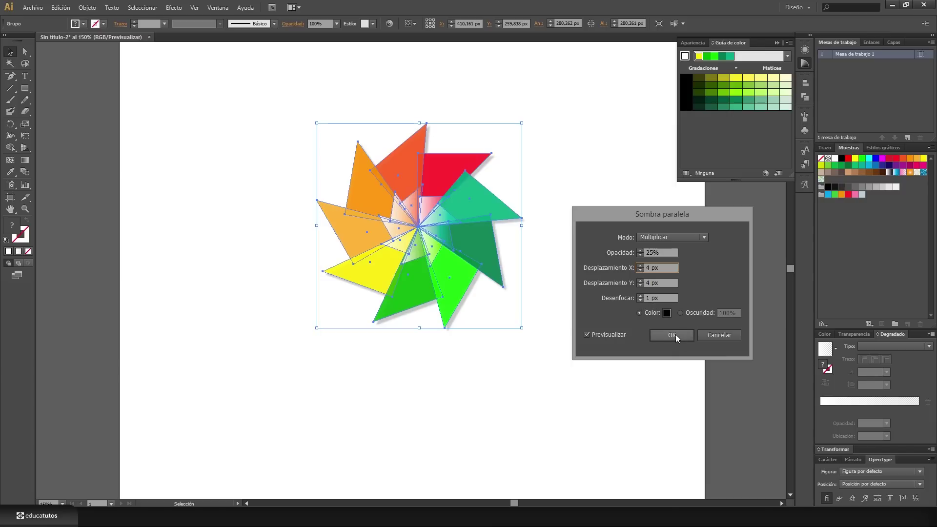
Base the shadow on darkness, apply it to the pinwheel, and deselect
click(679, 313)
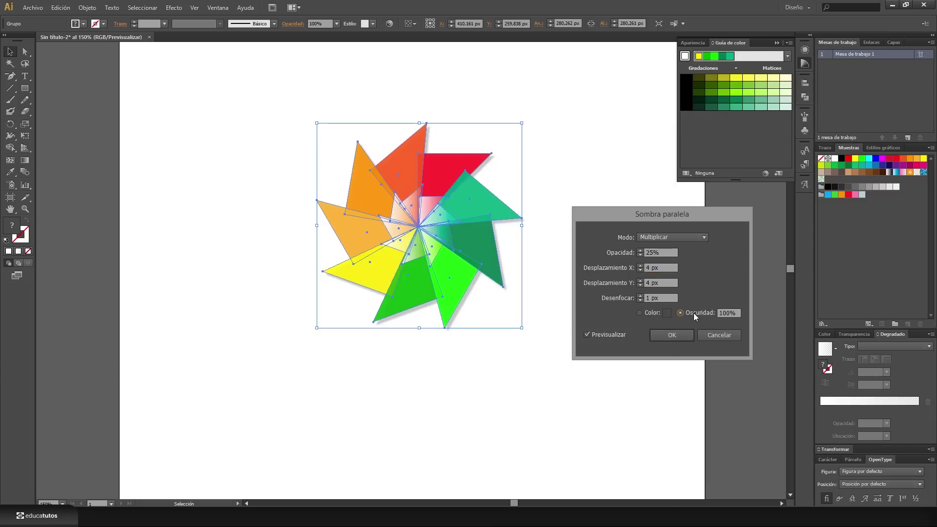
click(680, 334)
click(651, 343)
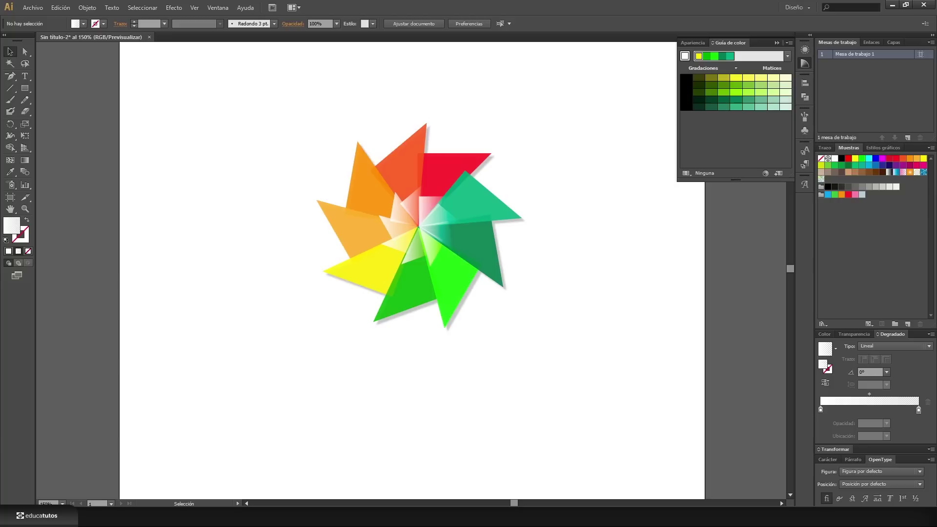
Move the shadowed pinwheel left beside the TU EMPRESA text, then select all artwork
drag(262, 105, 526, 350)
drag(443, 173, 283, 192)
click(585, 244)
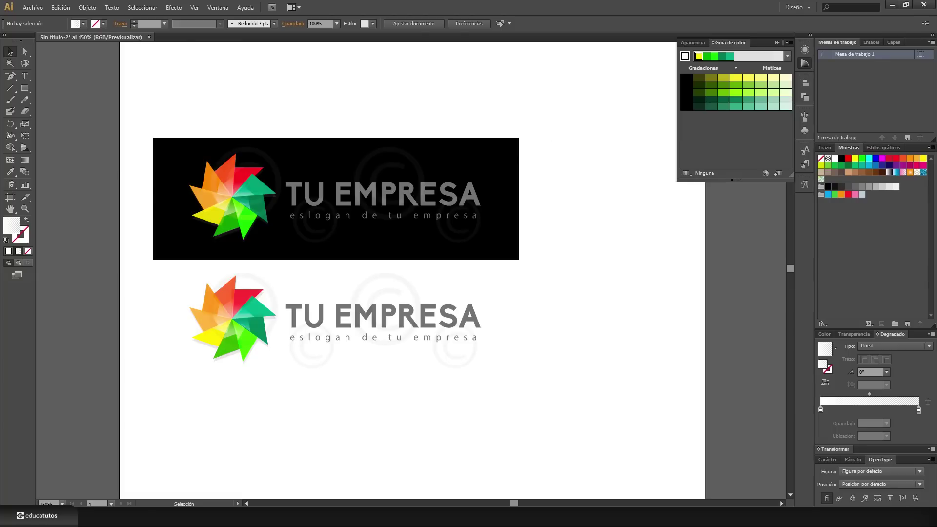
key(ctrl+a)
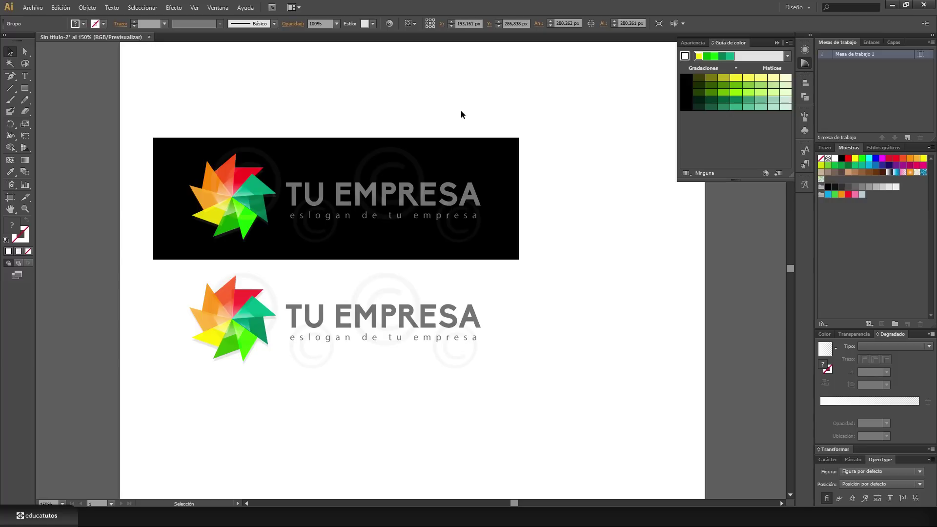
click(488, 129)
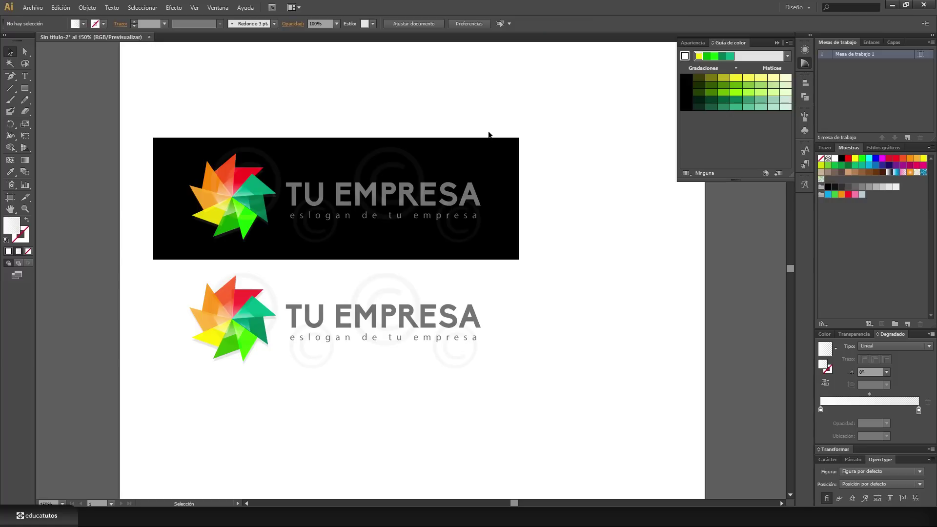